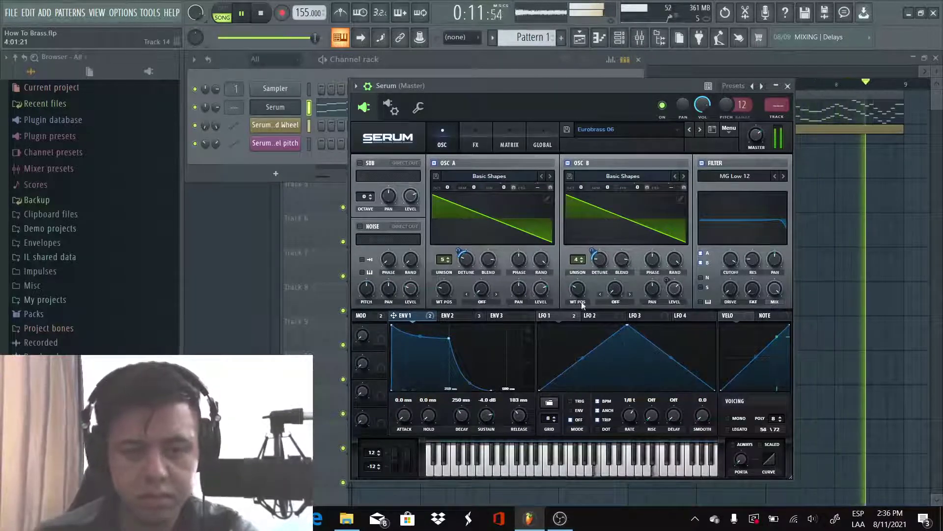
Stop playback, reset Serum to the Init Preset and turn on oscillator B
click(261, 13)
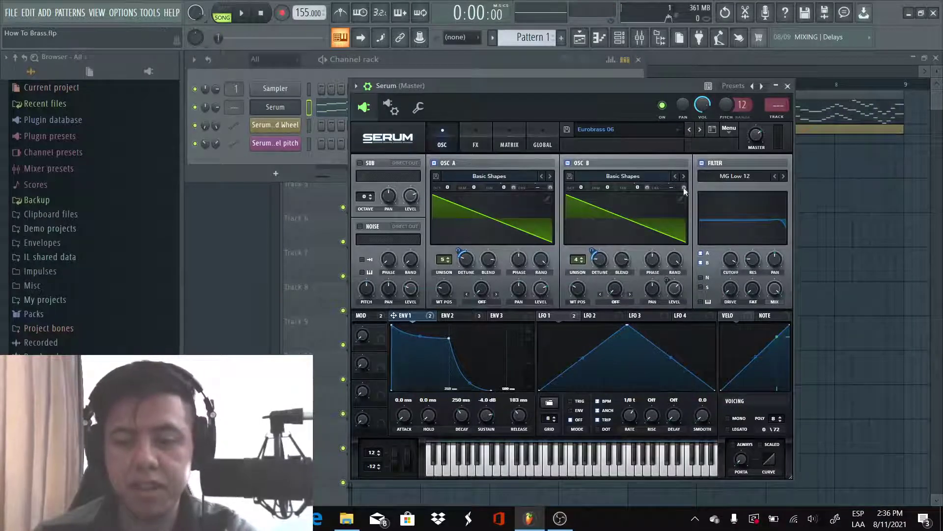
click(728, 132)
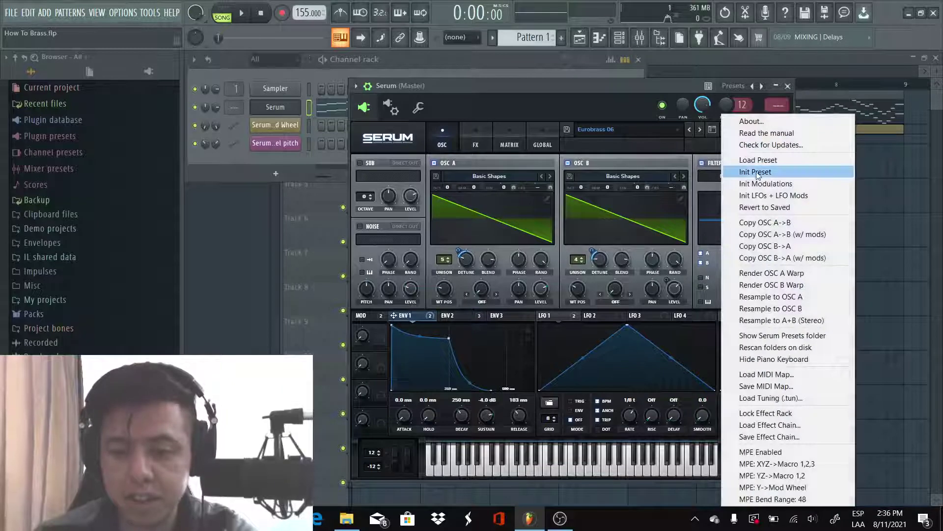
click(756, 173)
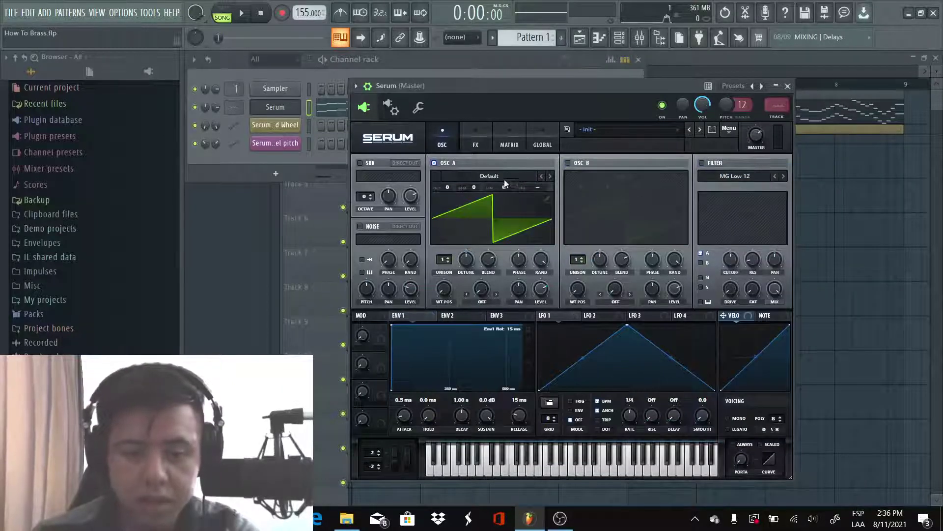
click(568, 163)
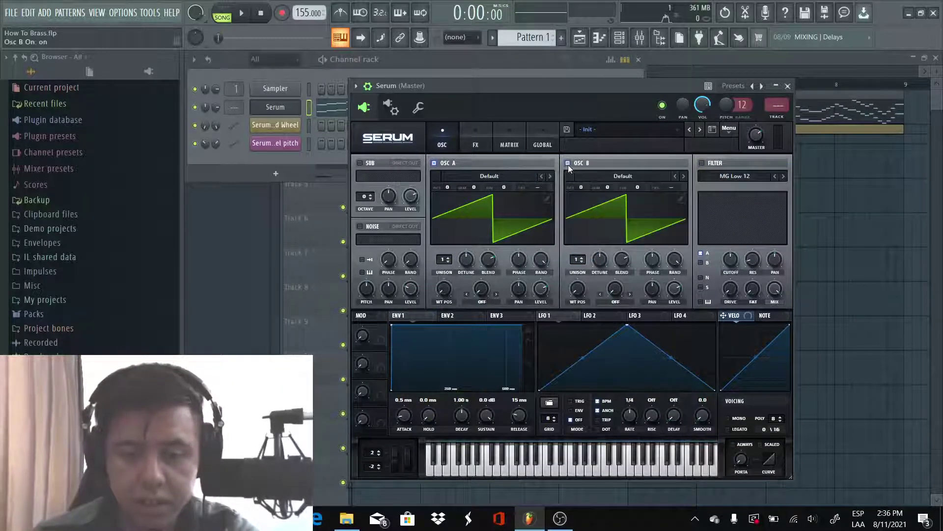
Load the Analog Basic Shapes wavetable in oscillators A and B and set both wavetable positions to 2
click(494, 176)
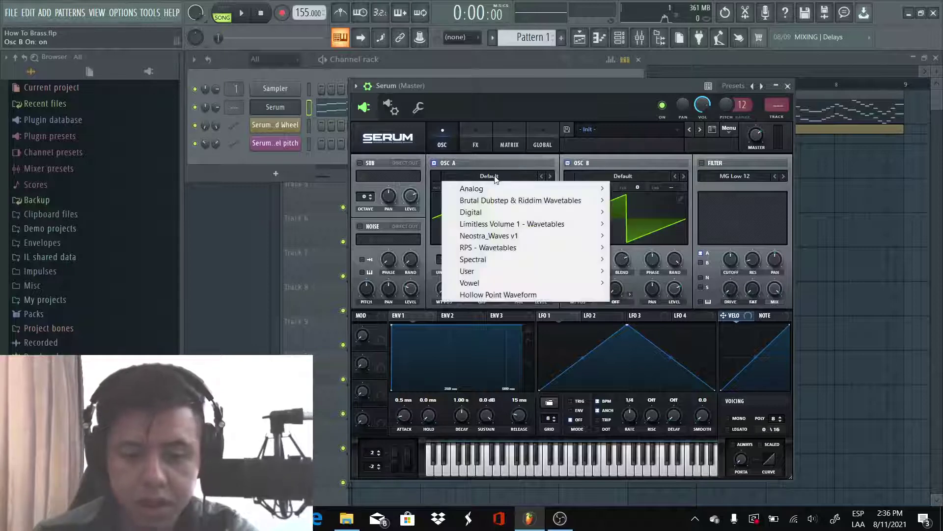
mouse_move(479, 188)
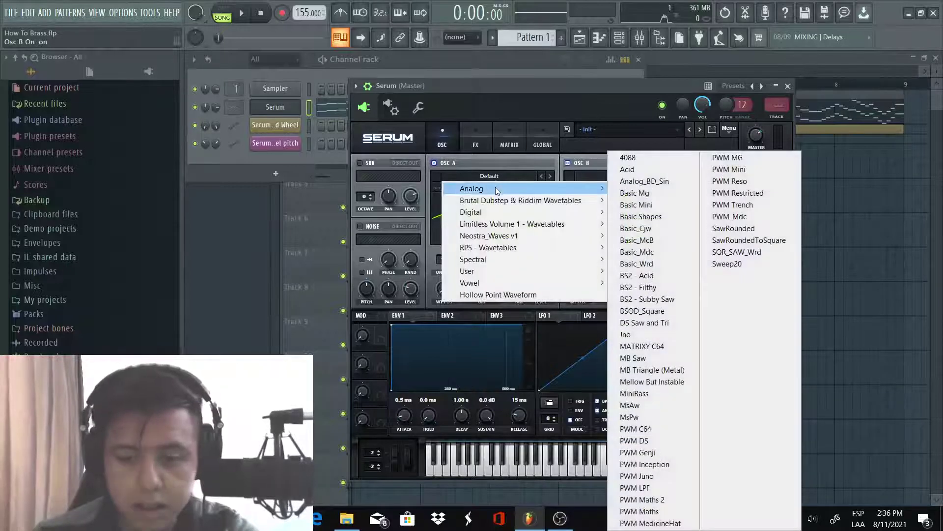
click(676, 220)
click(632, 175)
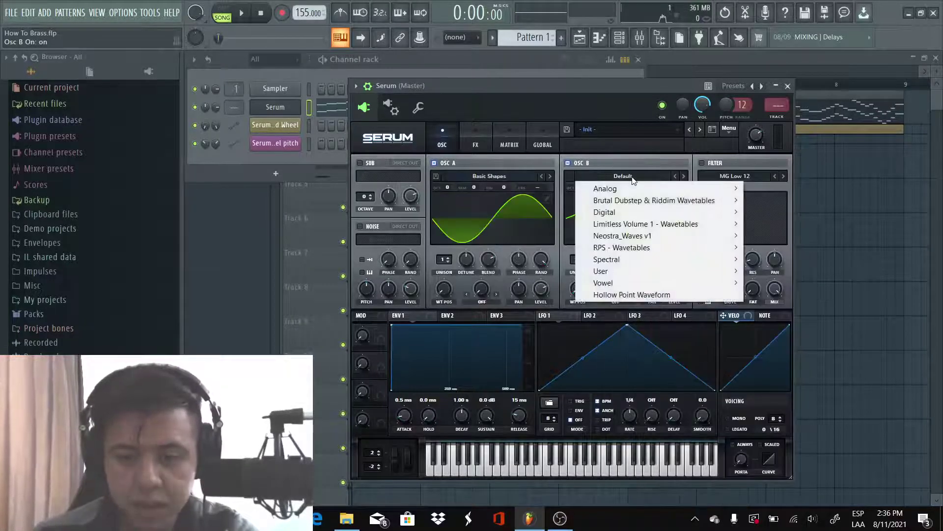
mouse_move(646, 190)
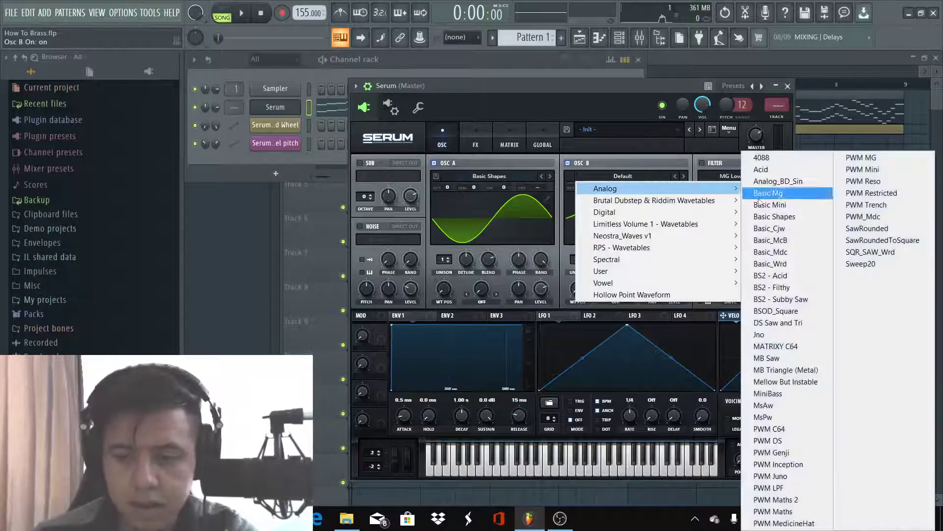
click(786, 219)
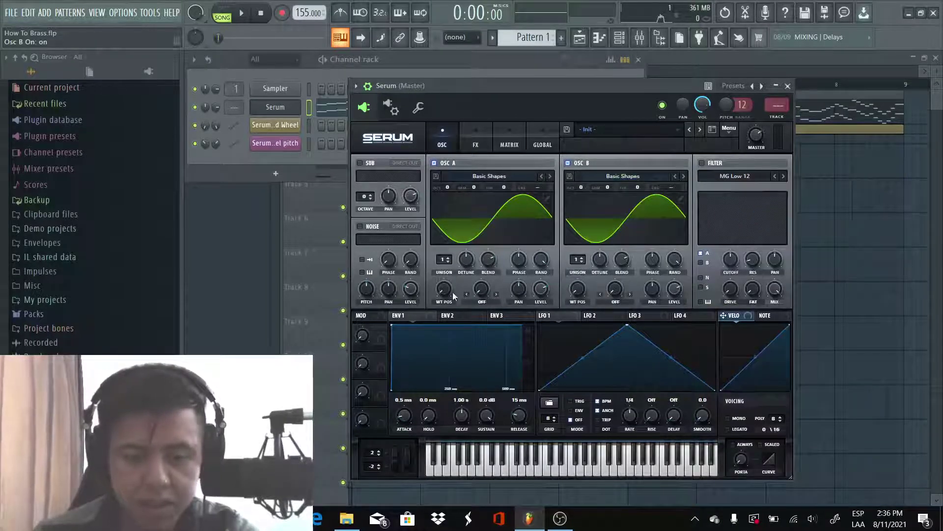
drag(448, 292, 450, 270)
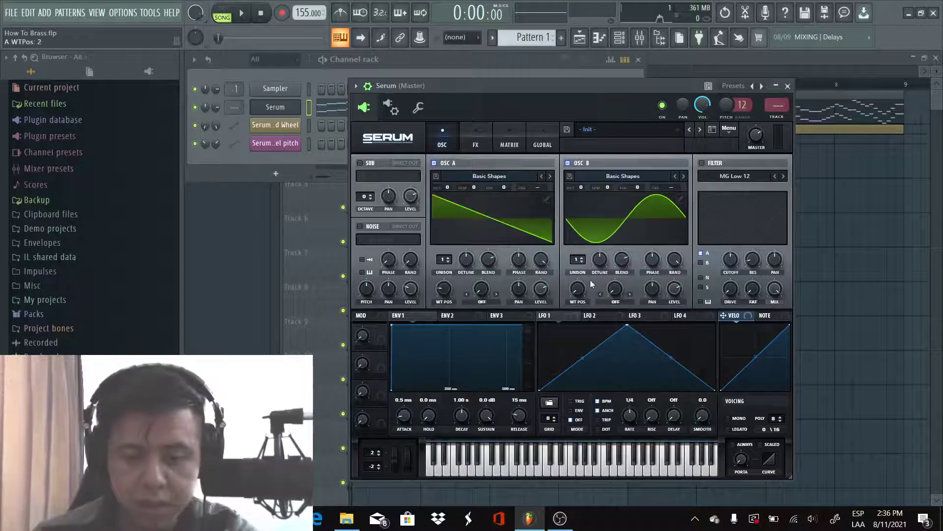
drag(579, 292, 584, 266)
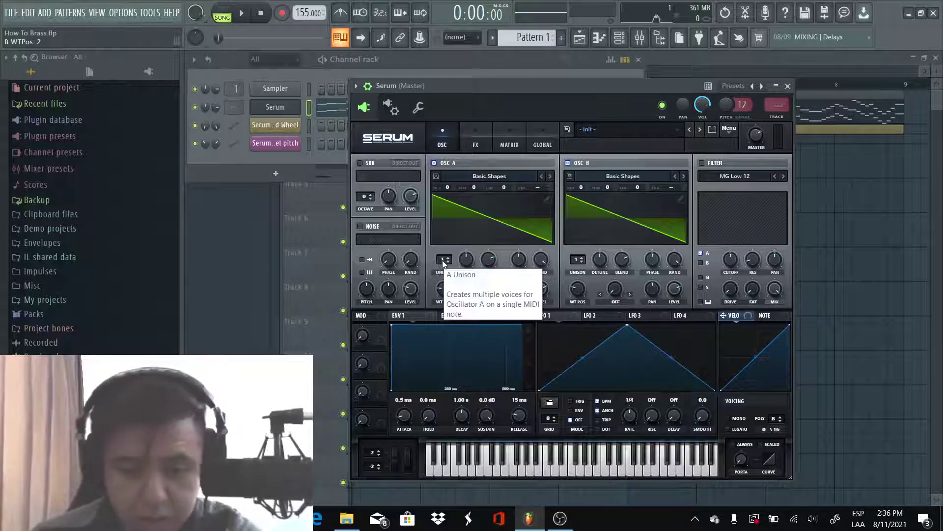
Give oscillator A 5 unison voices with 0.06 detune, and oscillator B 4 voices with 0.03 detune
drag(441, 263, 443, 229)
drag(466, 259, 465, 291)
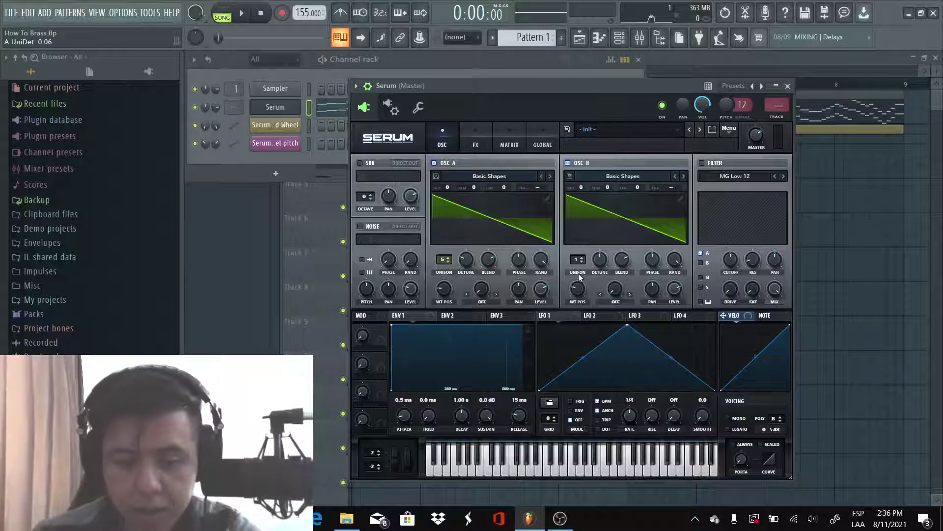
drag(578, 260, 596, 298)
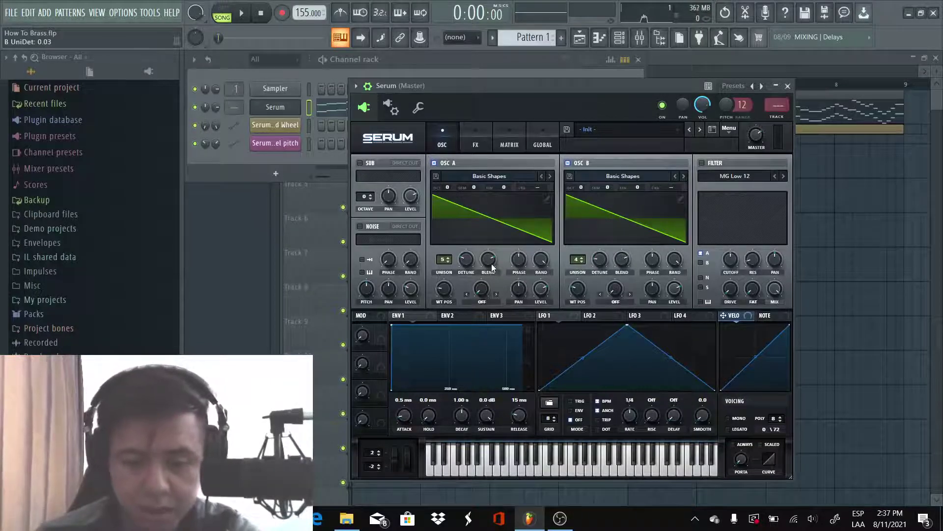
Set the unison blend of oscillators A and B to 85
drag(489, 273, 493, 267)
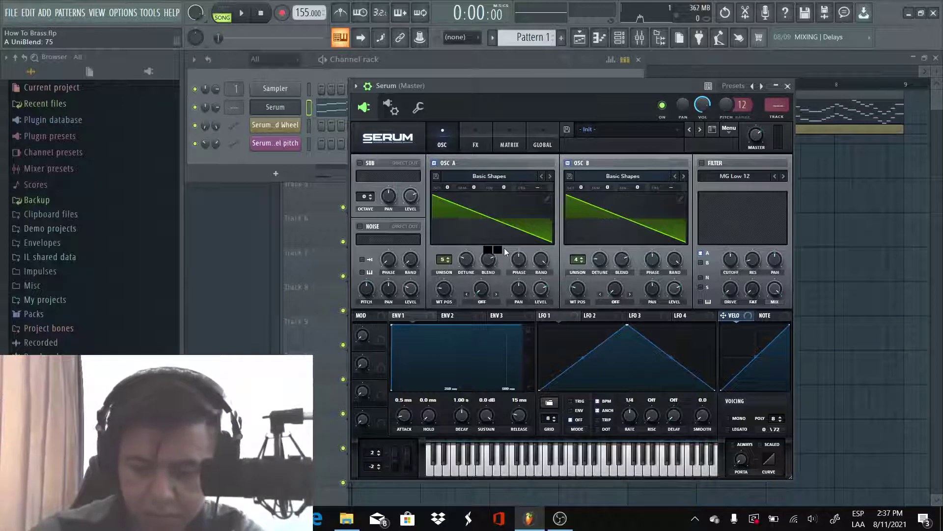
drag(488, 259, 489, 254)
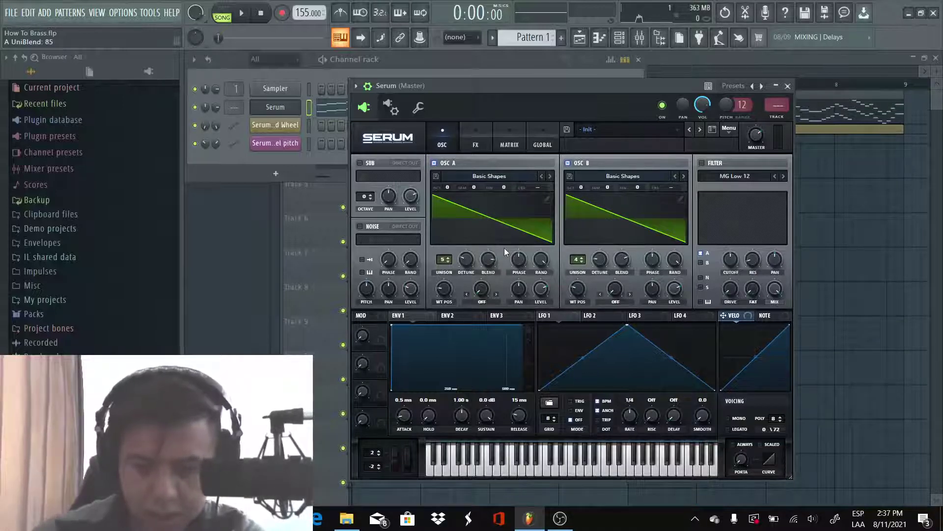
drag(623, 262, 623, 258)
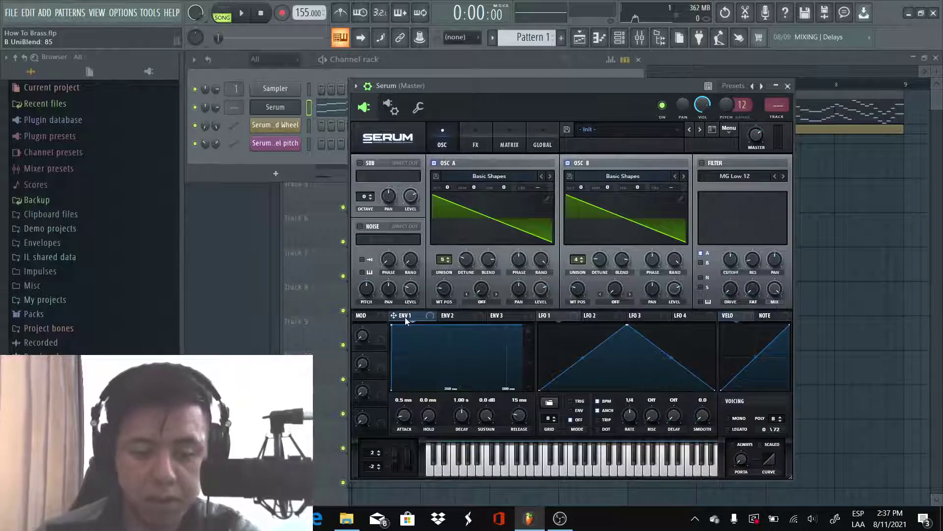
Set envelope 1's attack to 0.0 ms and its decay to 250 ms
scroll(532, 355, down, 2)
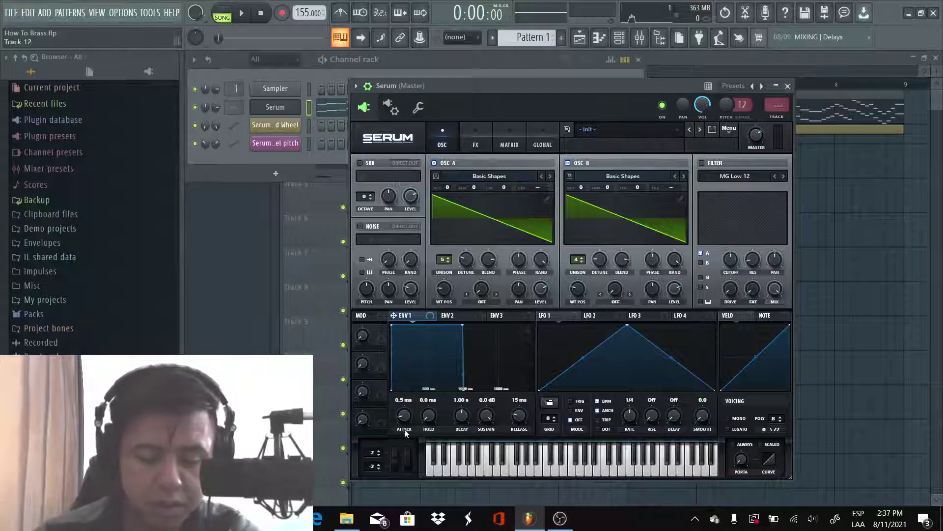
drag(403, 418, 403, 430)
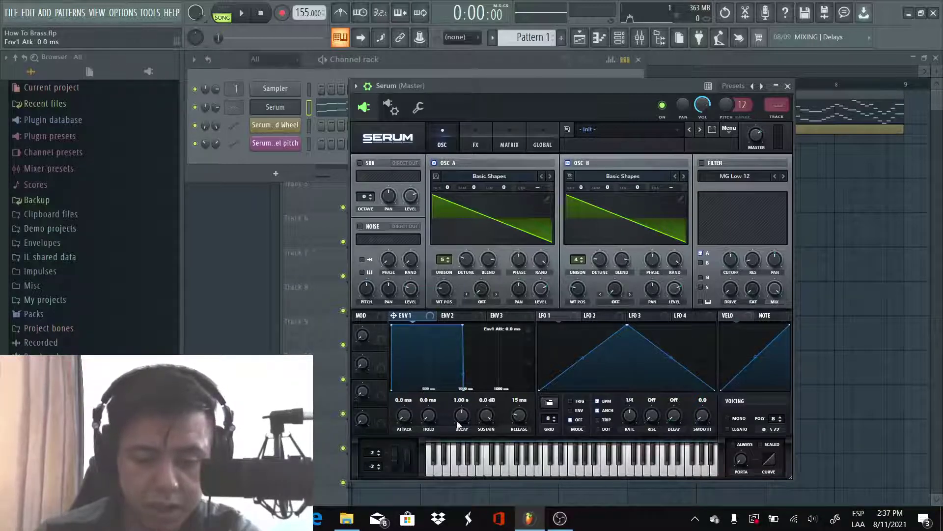
drag(462, 417, 463, 422)
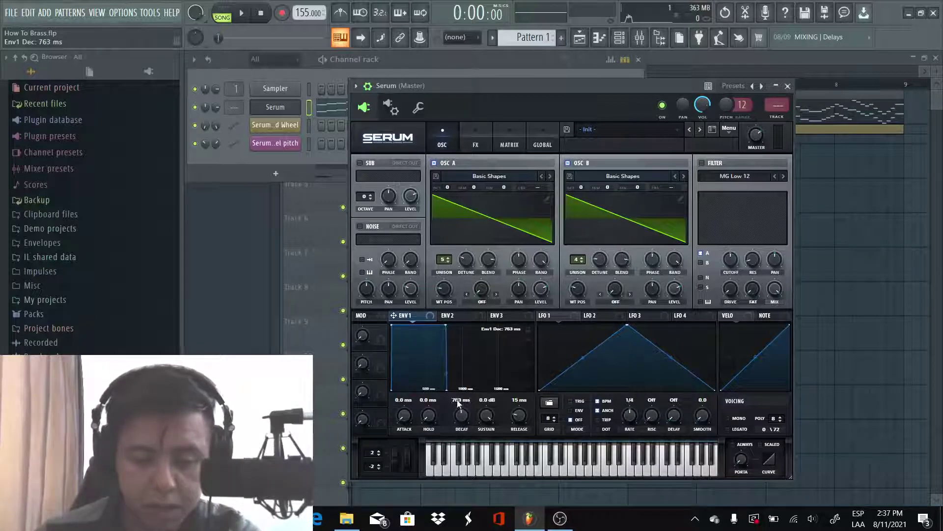
text(2)
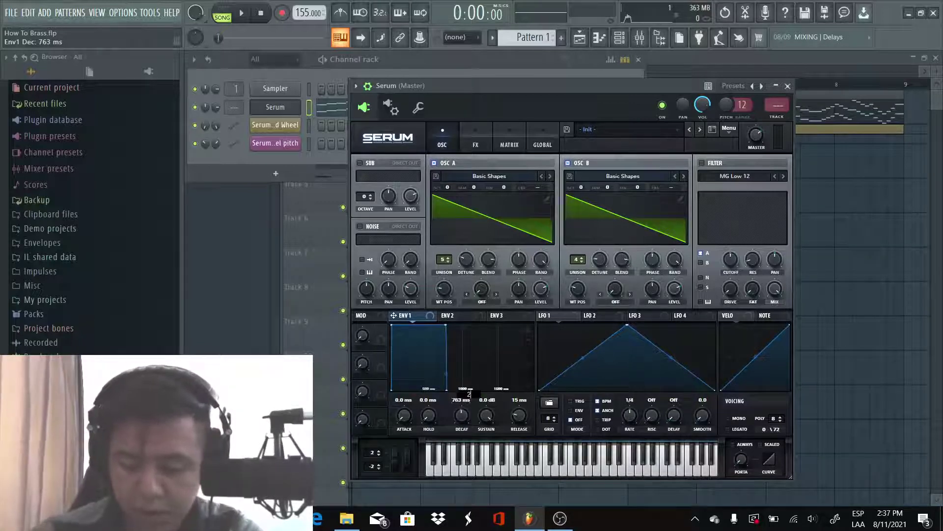
text(50)
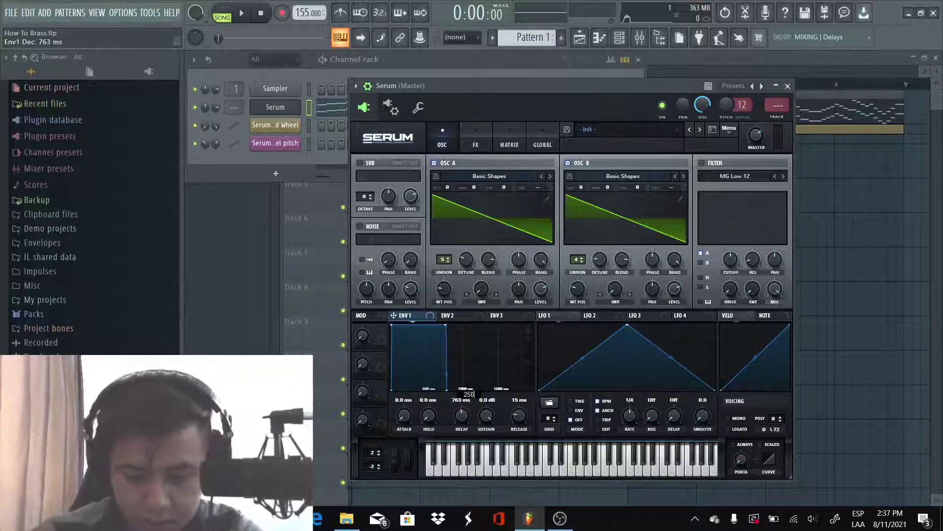
key(Return)
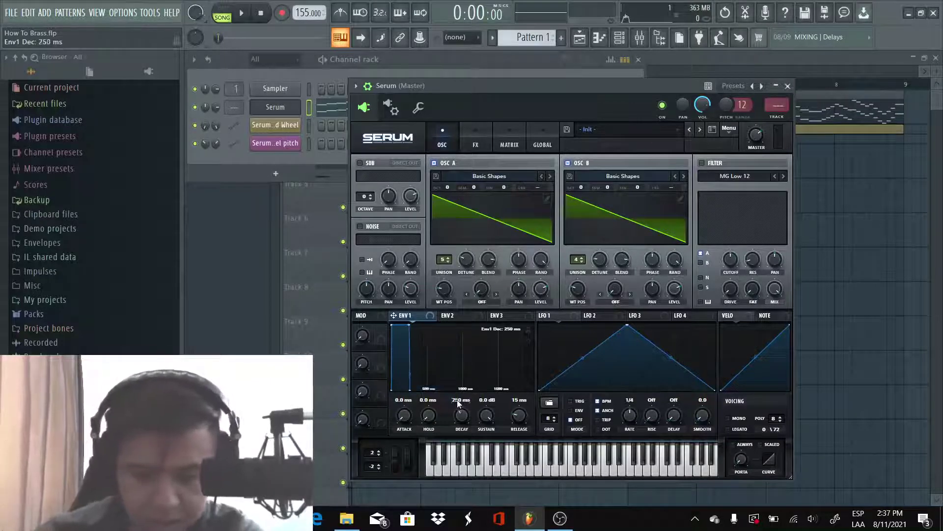
Lower envelope 1's sustain to about -4.1 dB and set its release to 183 ms
drag(487, 421, 488, 447)
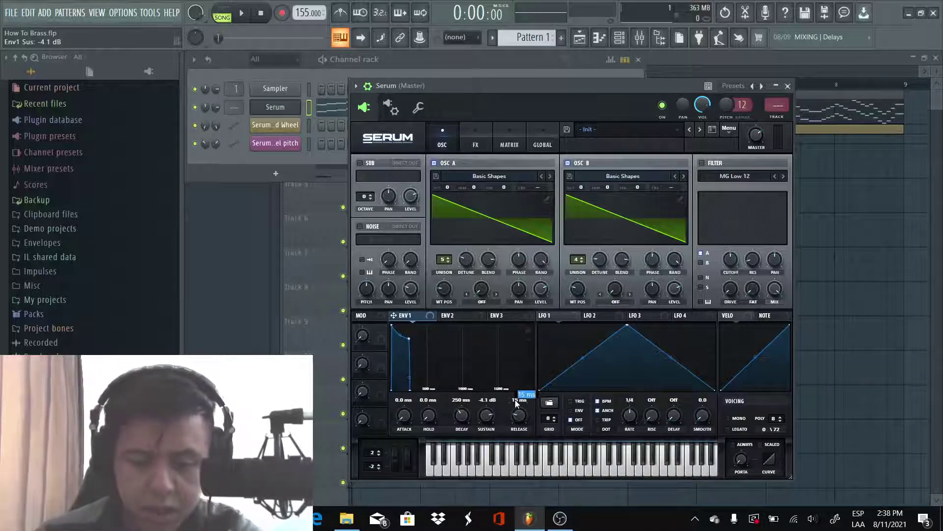
text(183)
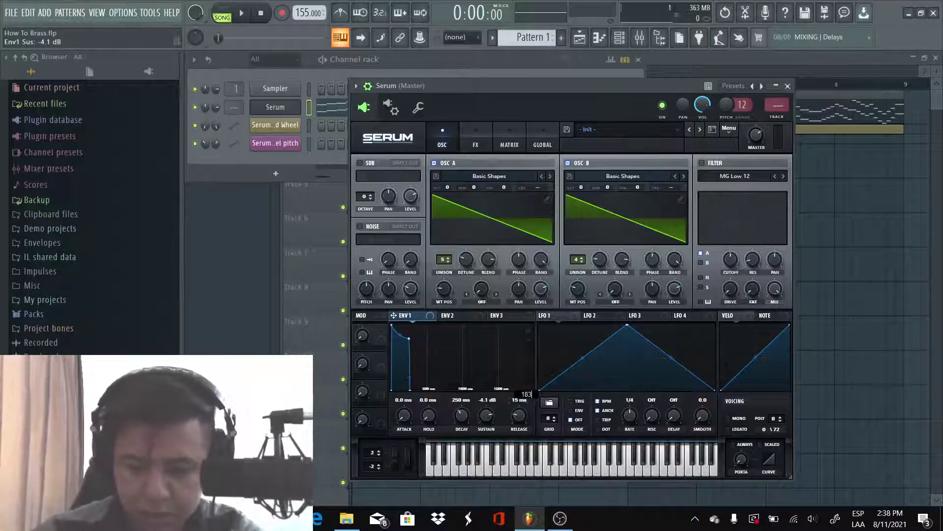
key(Return)
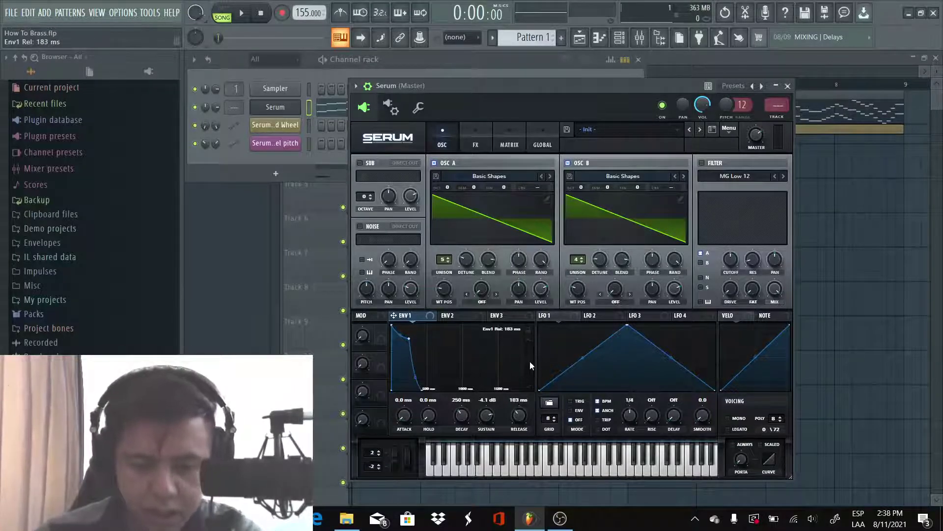
Bend envelope 1's decay curve further downward, auditioning notes on the synth keyboard before and after the change
click(516, 465)
click(609, 469)
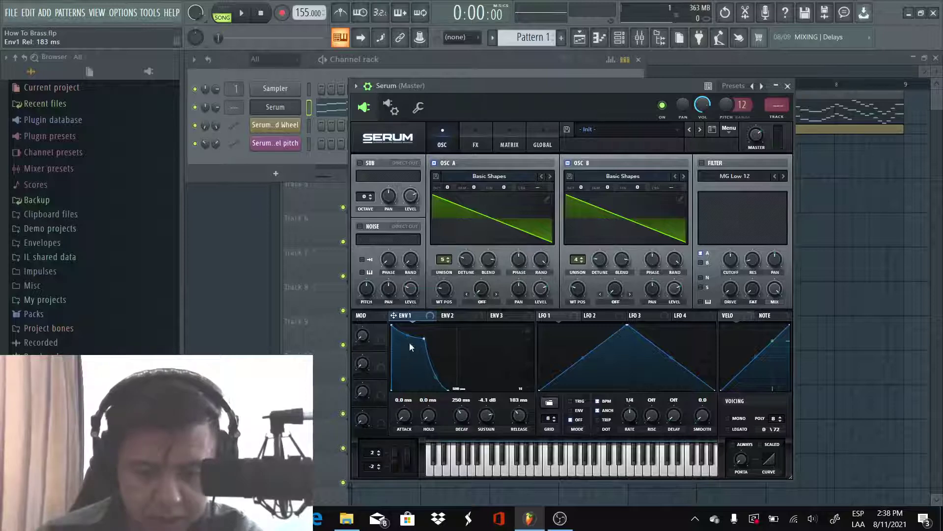
drag(409, 338, 408, 346)
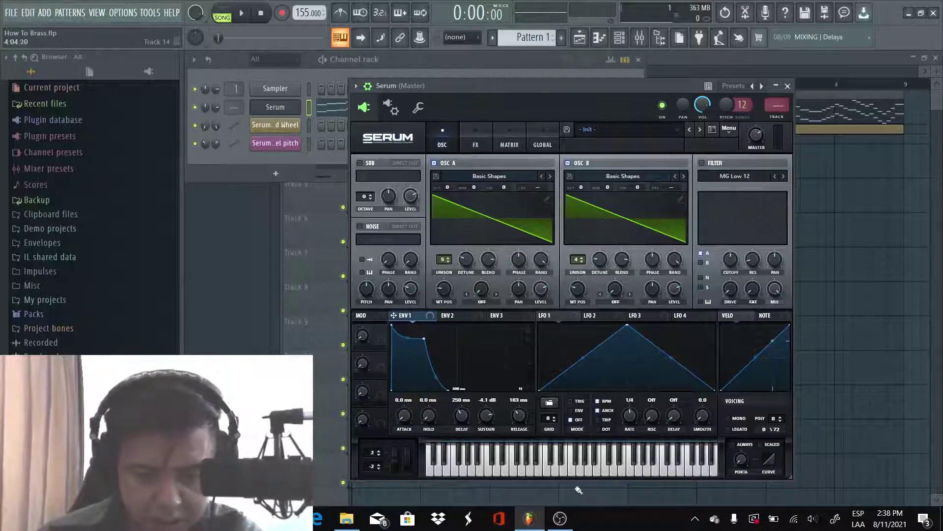
click(571, 472)
click(650, 472)
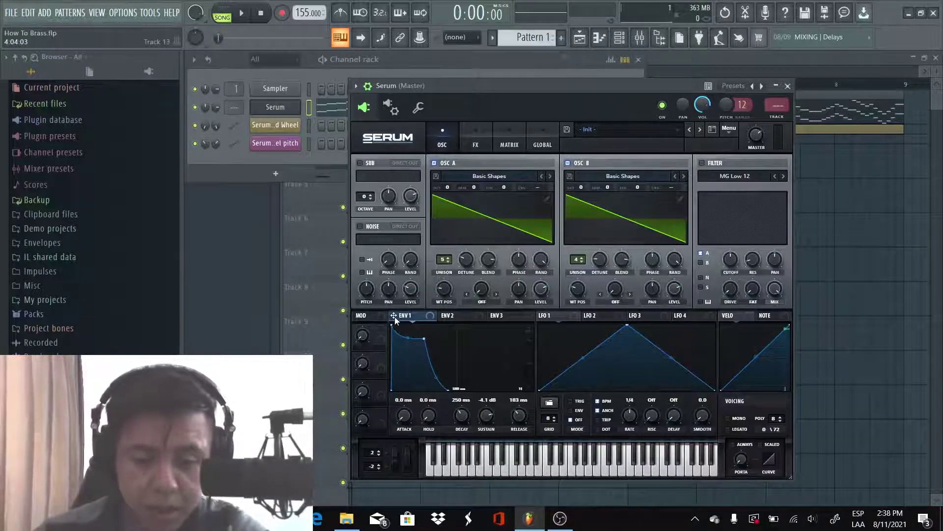
Modulate both oscillators' unison detune with envelope 1, lowering the amount on A and setting it to 25 on B, and audition a note
drag(393, 316, 463, 257)
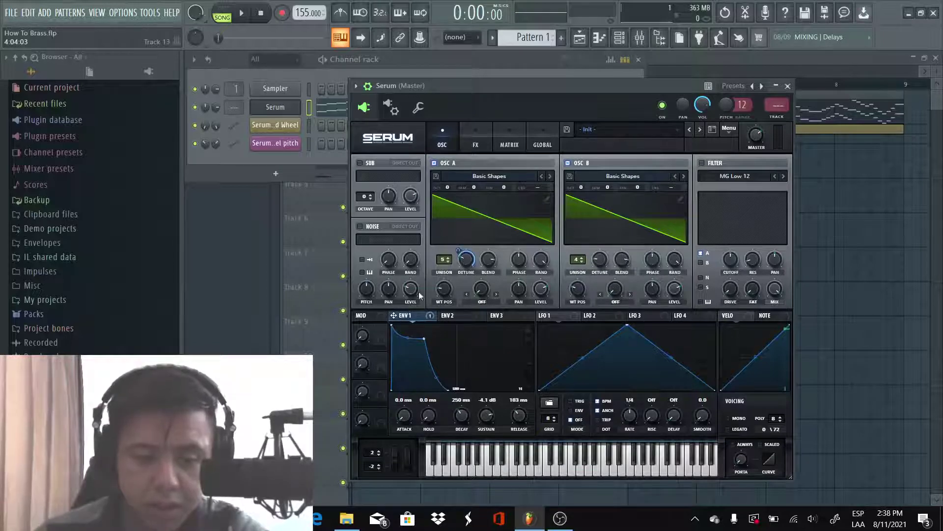
drag(396, 316, 594, 260)
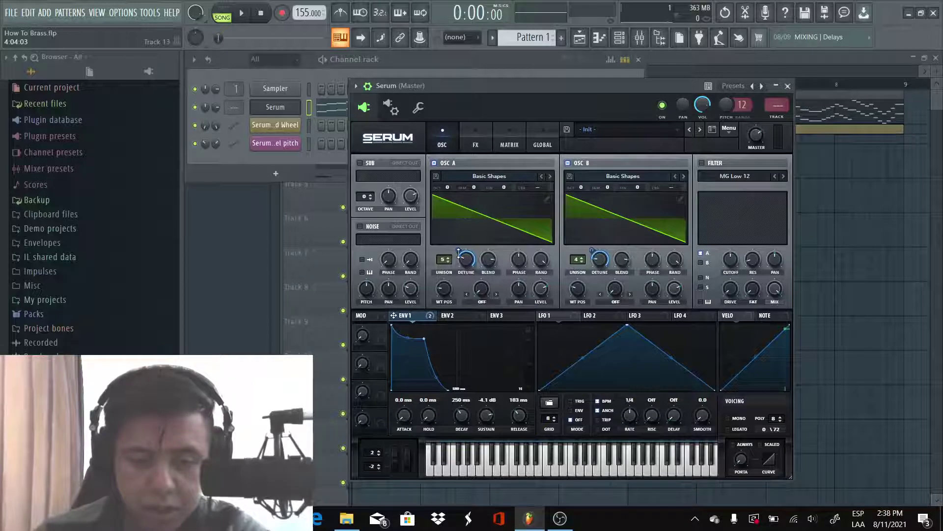
mouse_move(458, 252)
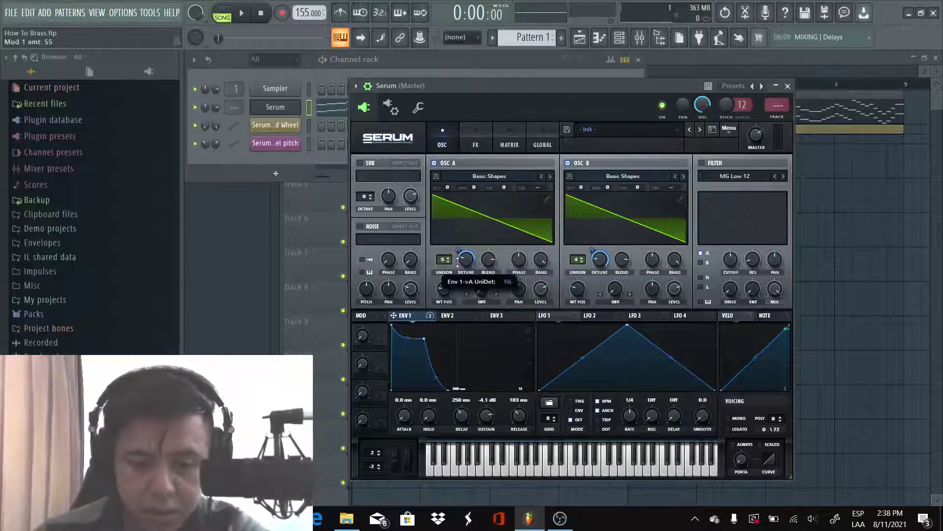
drag(457, 263, 459, 279)
mouse_move(592, 262)
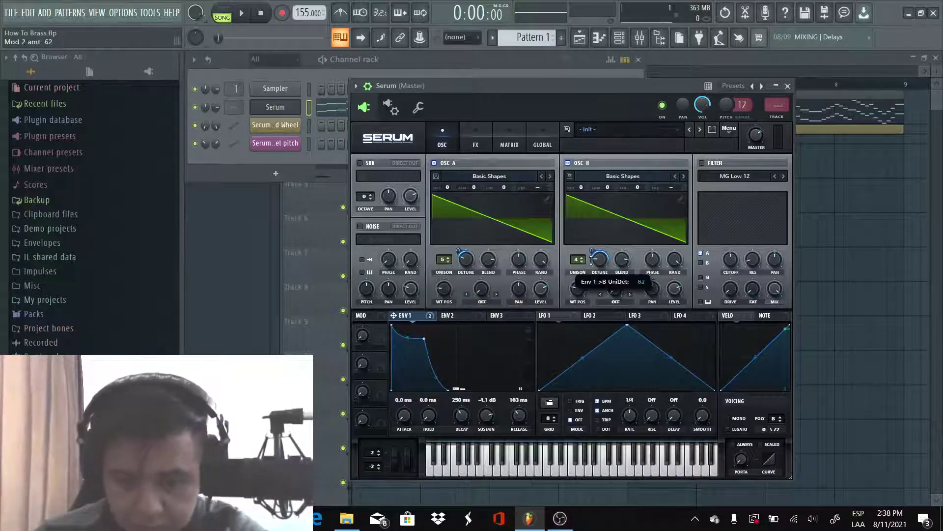
drag(593, 273, 592, 277)
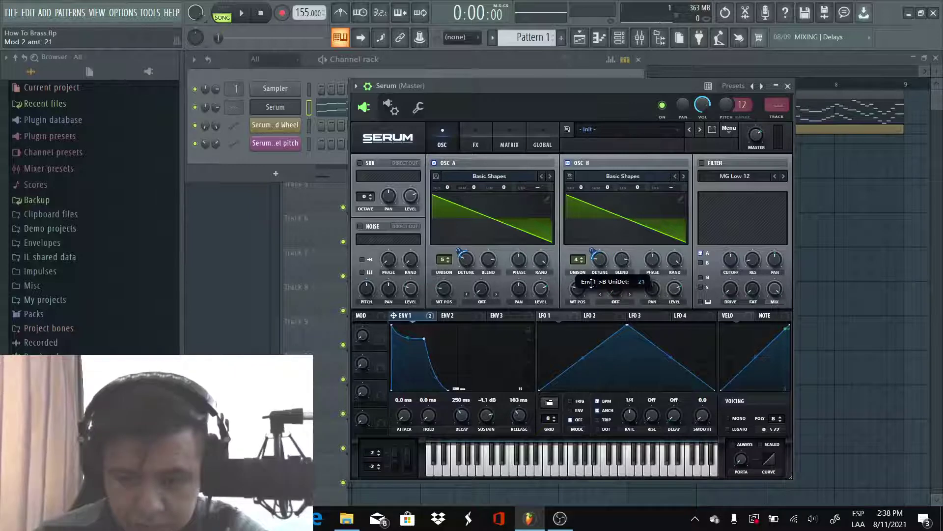
drag(591, 283, 591, 283)
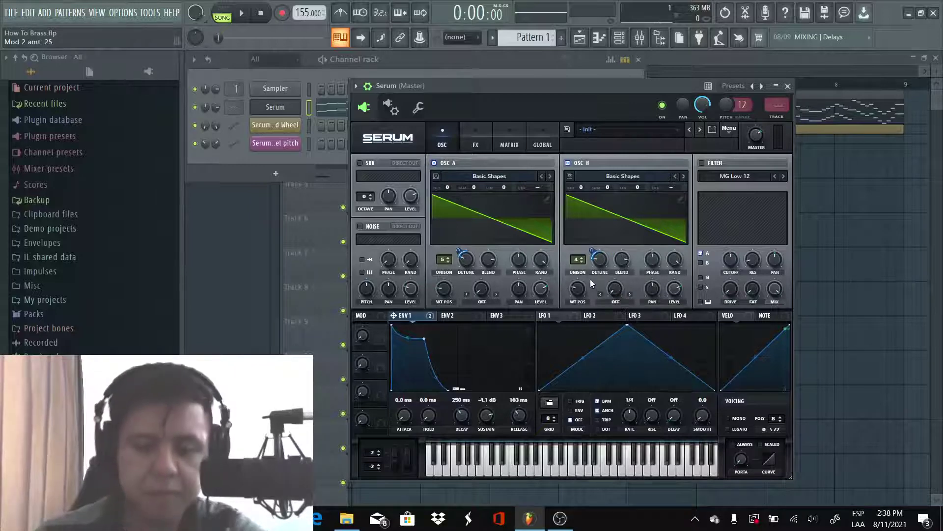
click(570, 462)
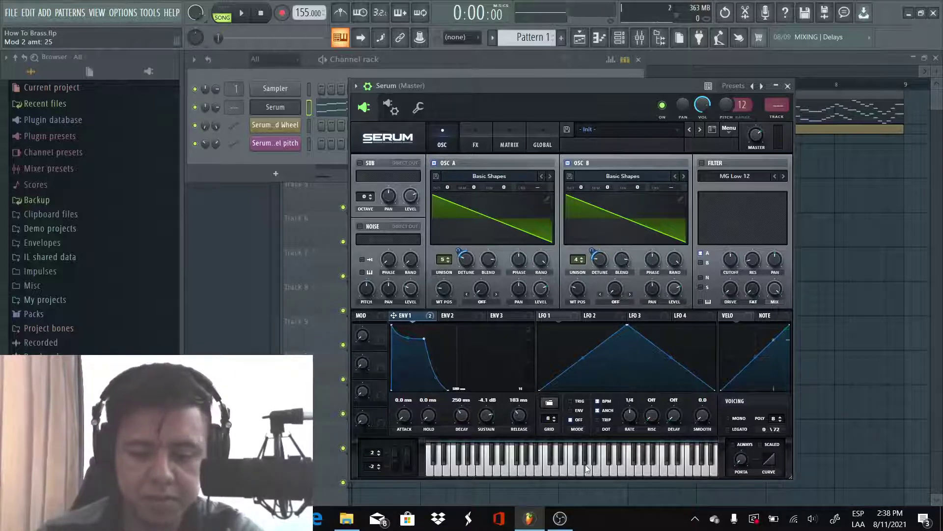
Audition several notes on the synth keyboard to hear the envelope-driven detune
click(608, 465)
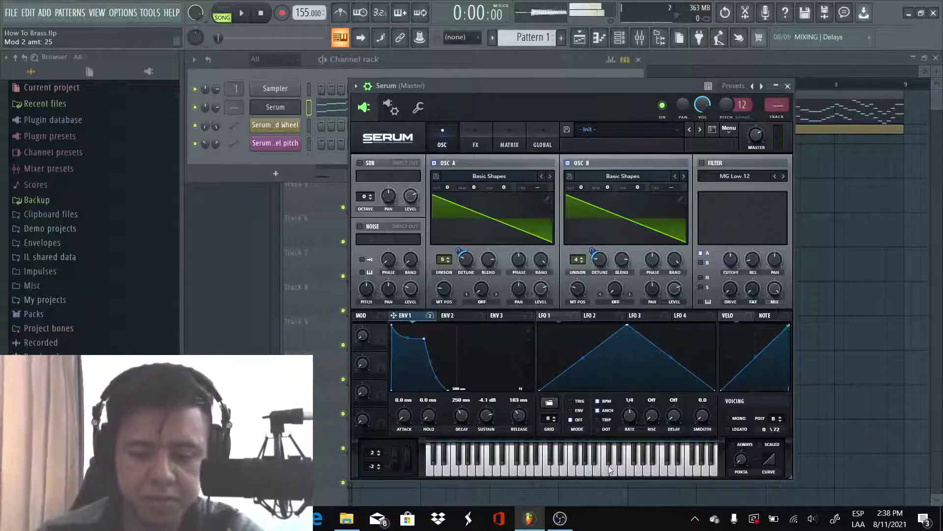
click(571, 474)
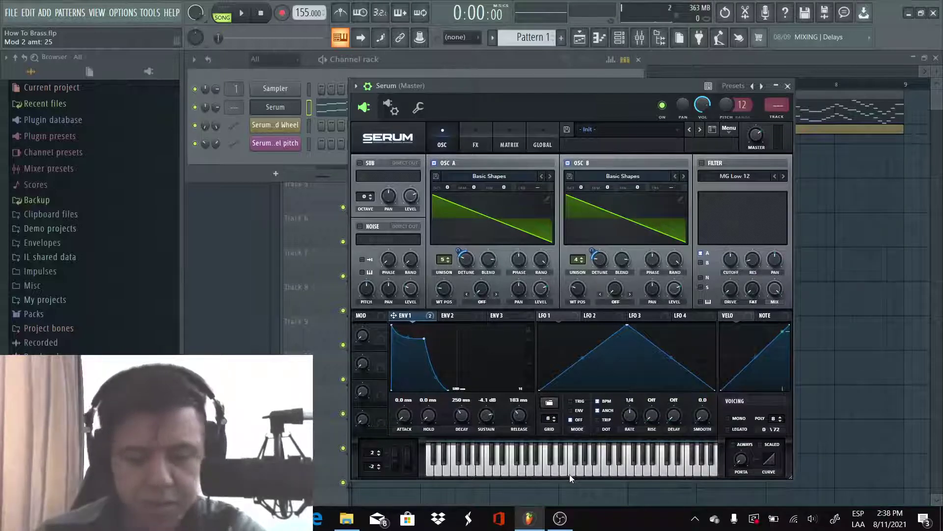
click(595, 472)
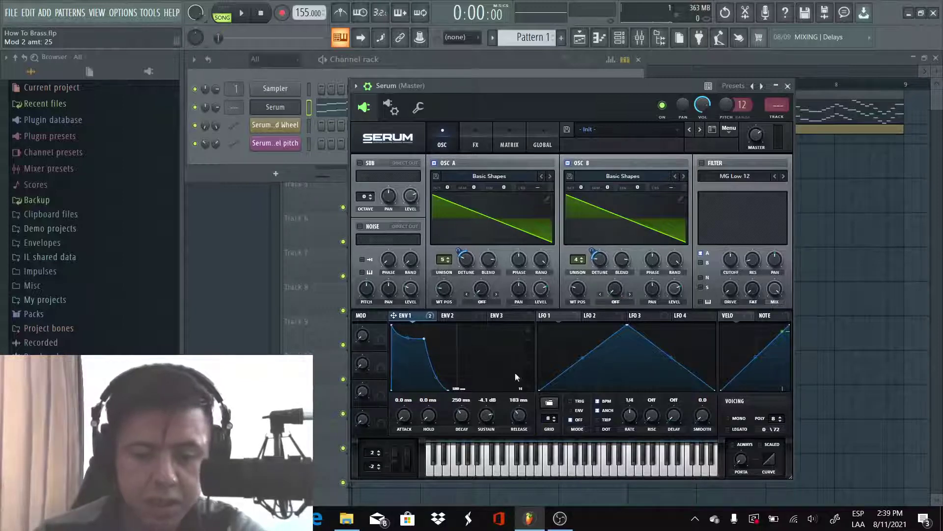
Assign envelope 2 to the coarse pitch of both oscillators A and B
click(450, 316)
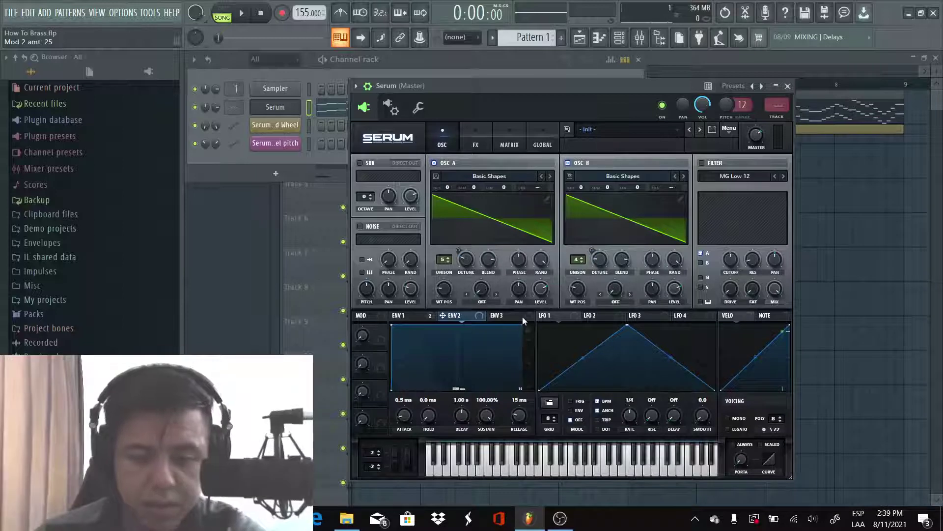
drag(443, 316, 550, 184)
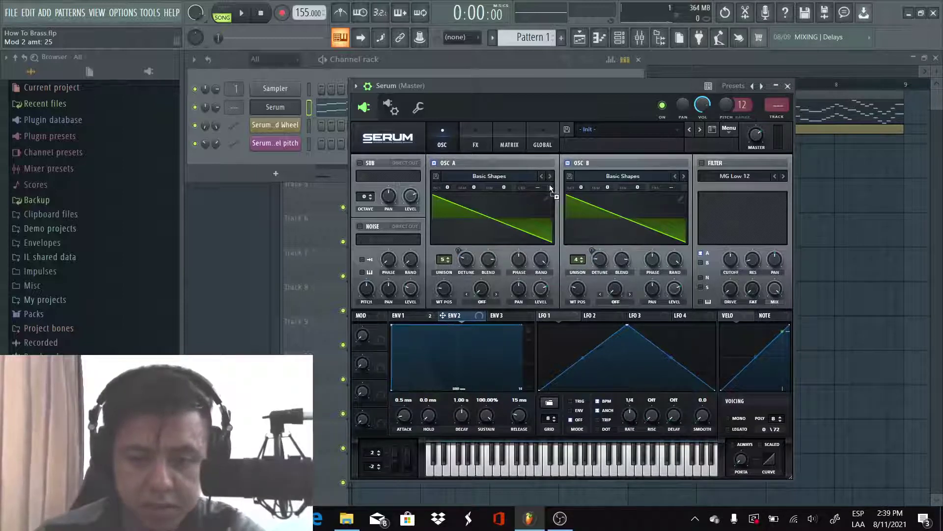
drag(445, 318, 685, 187)
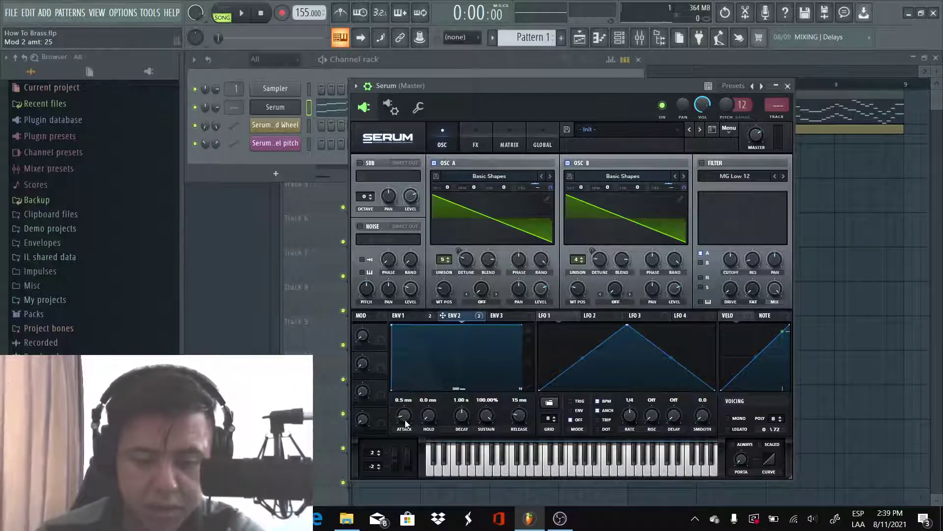
Set envelope 2's attack to 0.0 ms, its sustain to 0% and its decay to 94 ms
drag(403, 423, 403, 459)
drag(486, 415, 486, 472)
drag(459, 415, 460, 417)
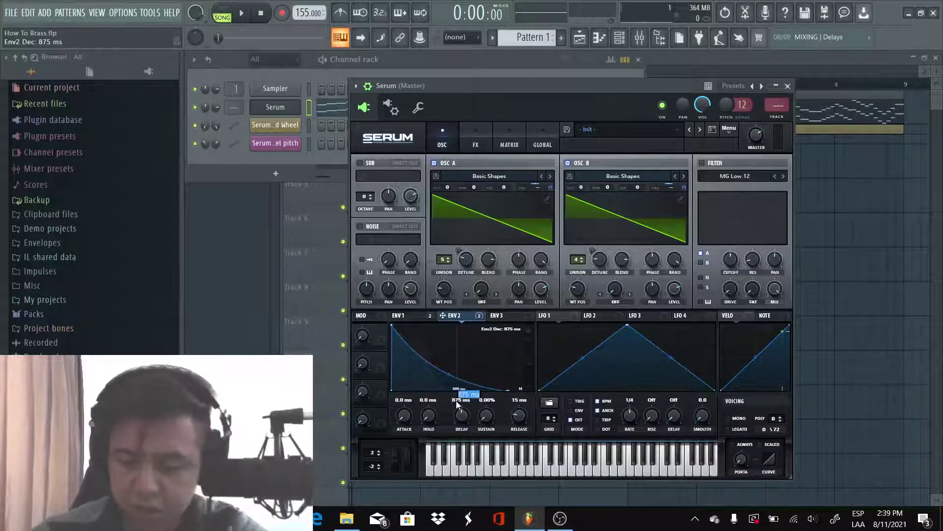
text(94)
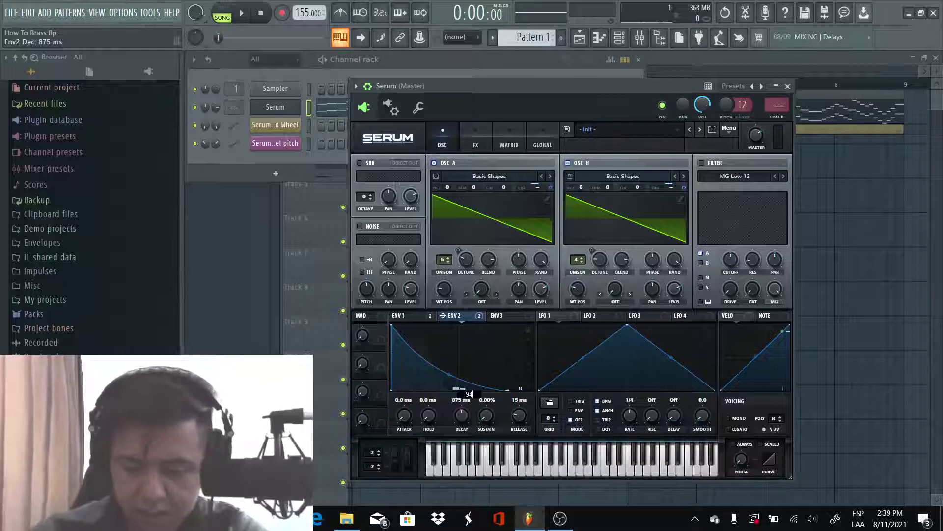
key(Return)
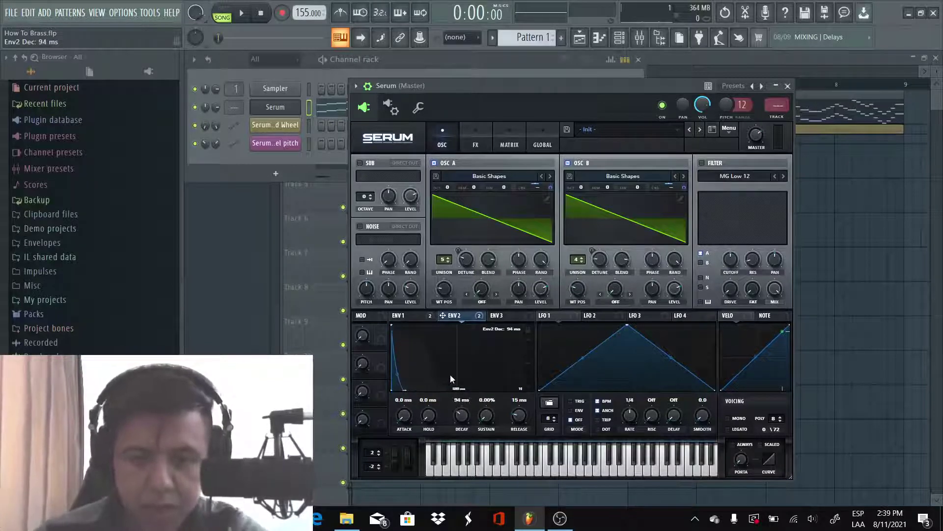
Check envelope 2's coarse pitch routings in the modulation matrix, and audition several notes with the oscillators shown
click(515, 148)
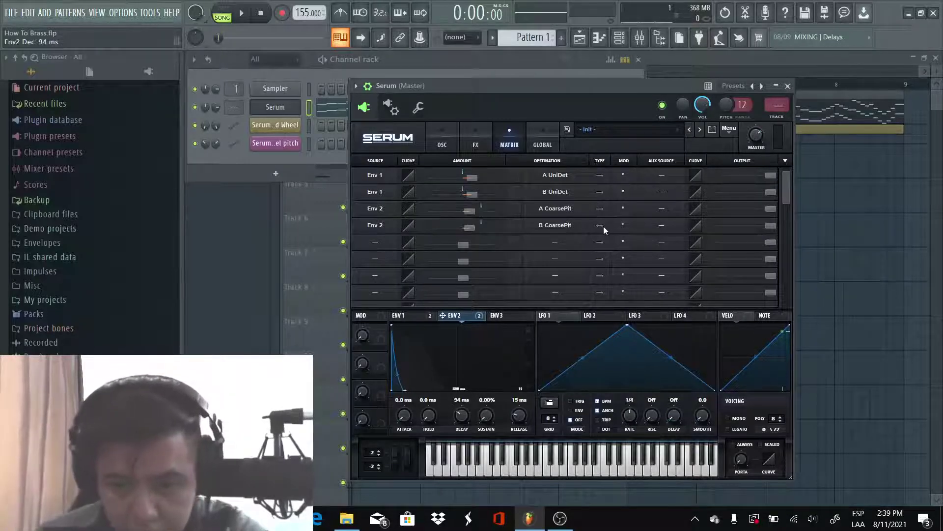
click(443, 145)
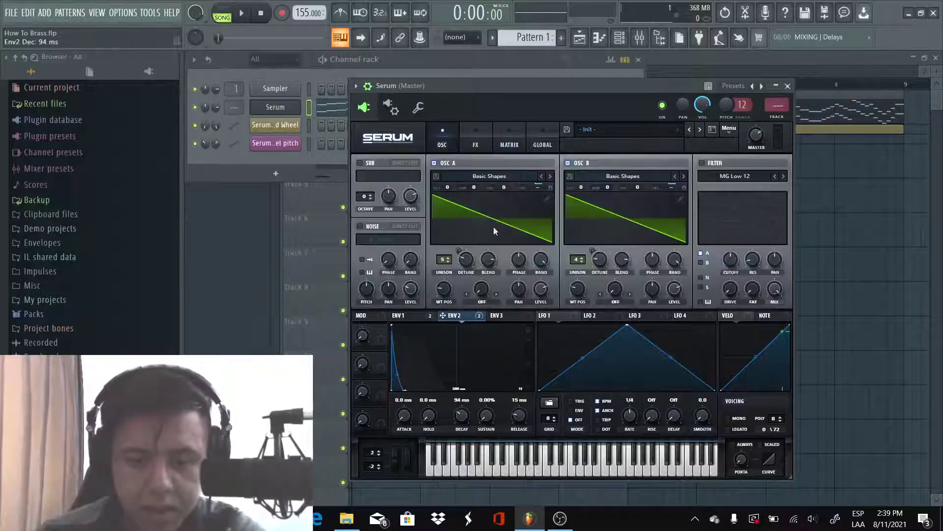
click(579, 469)
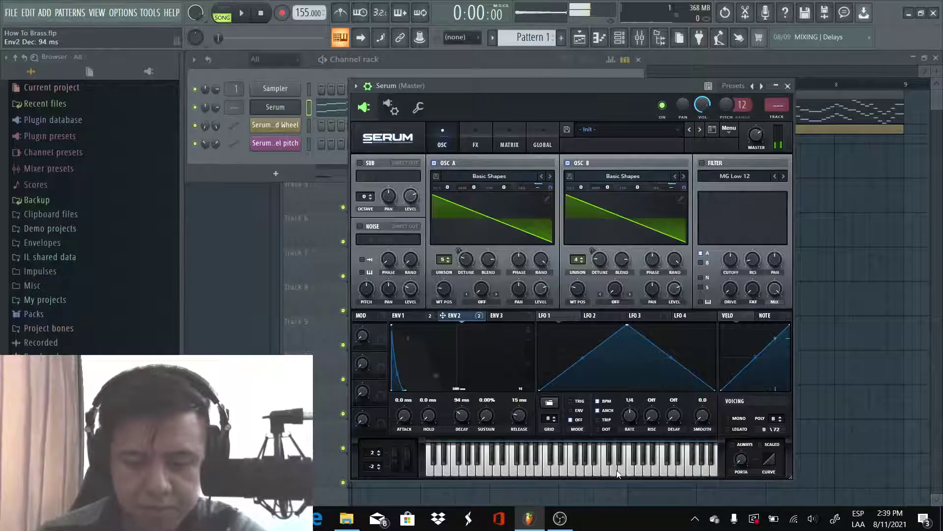
click(602, 464)
click(565, 468)
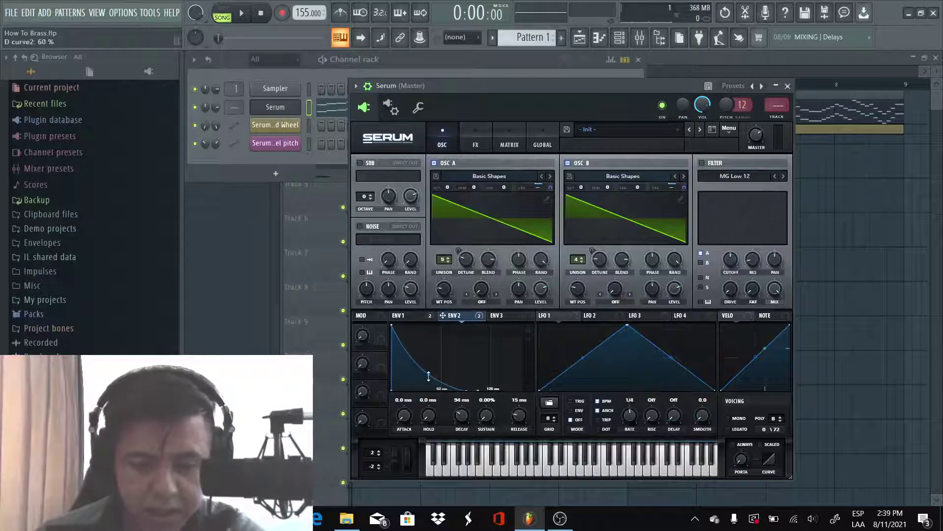
Bend envelope 2's decay curve further downward to 80% and audition notes on the synth keyboard
drag(428, 376, 426, 388)
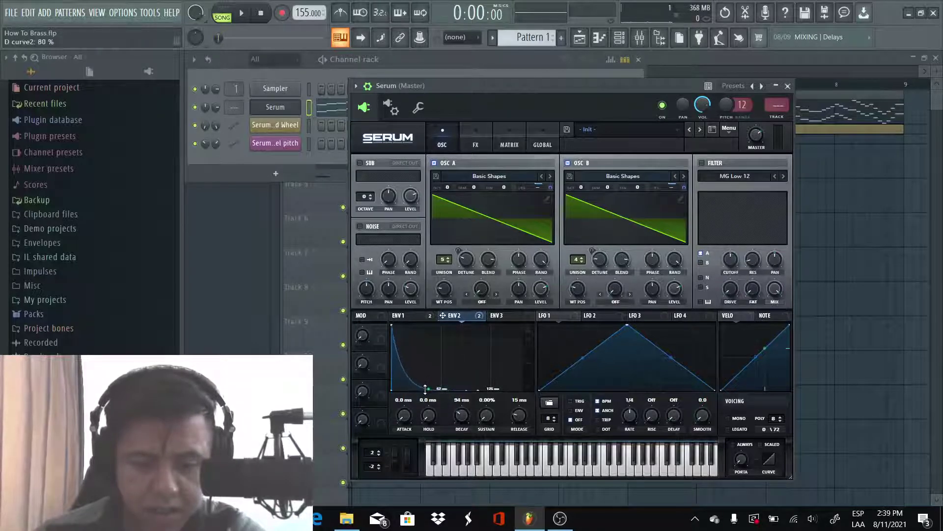
click(580, 471)
click(556, 469)
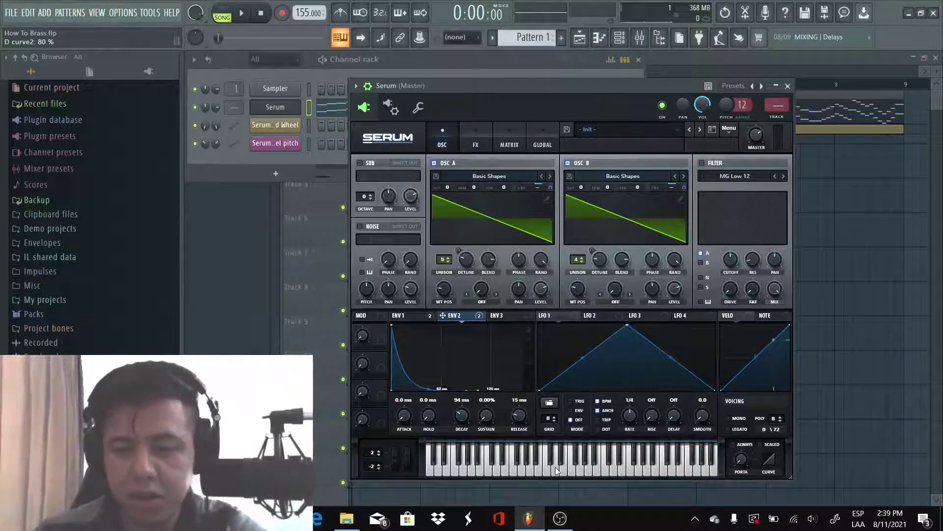
Enable the MG Low 12 filter, route oscillator B through it, and raise its cutoff to about 14080 Hz
click(701, 163)
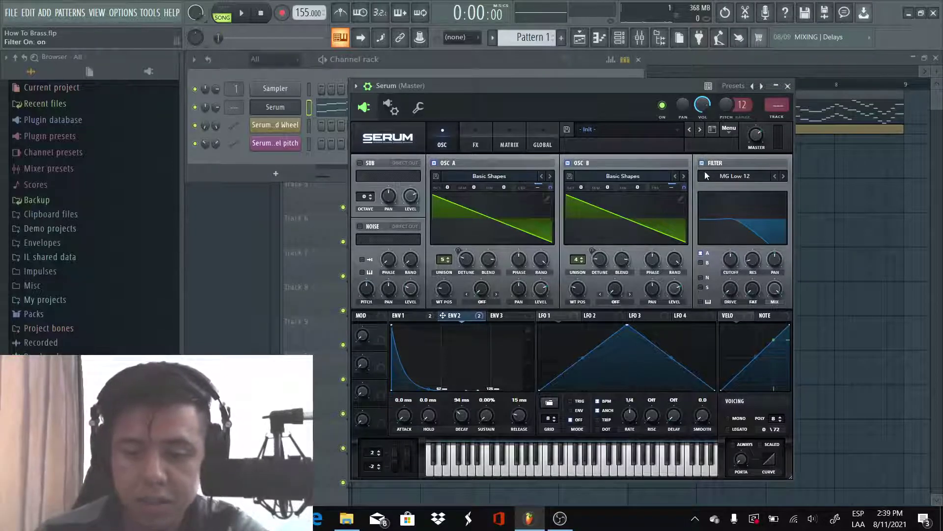
click(701, 263)
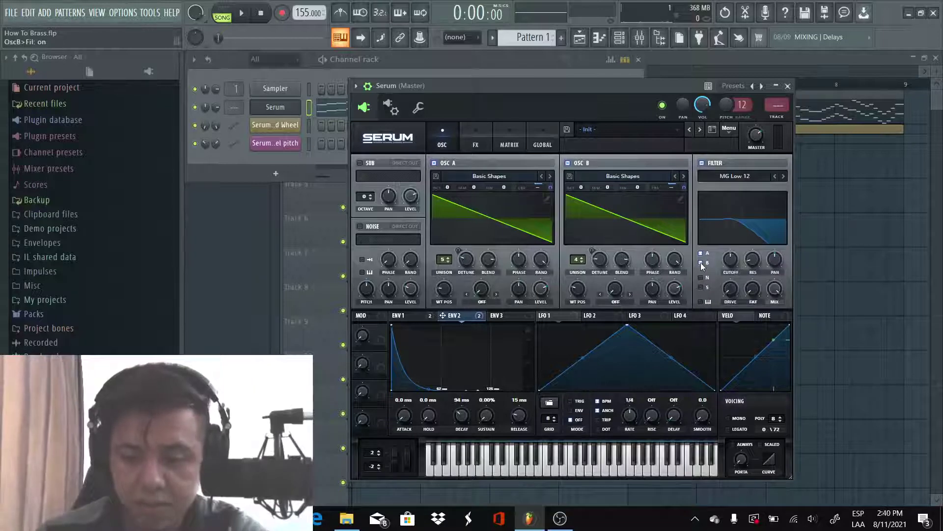
drag(733, 265, 744, 224)
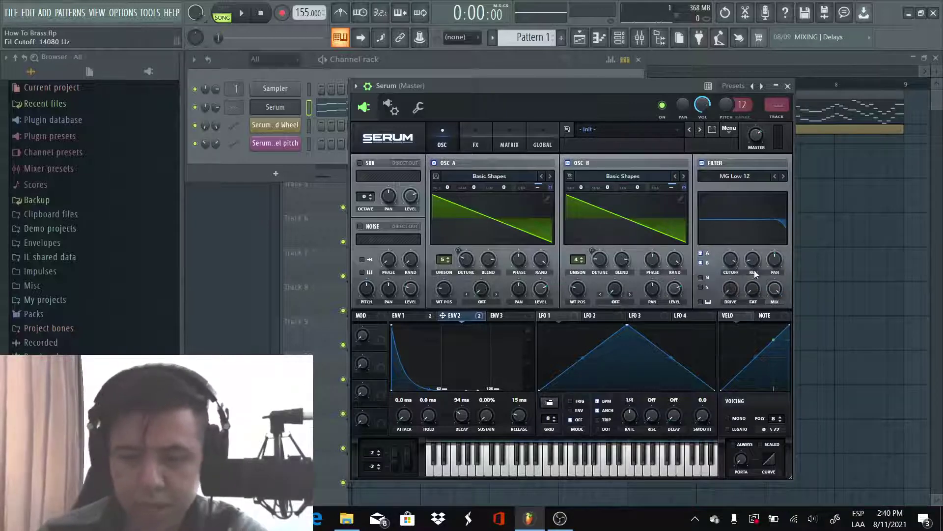
Raise the filter resonance to 20%, auditioning notes on the synth keyboard while adjusting it
drag(754, 261, 755, 255)
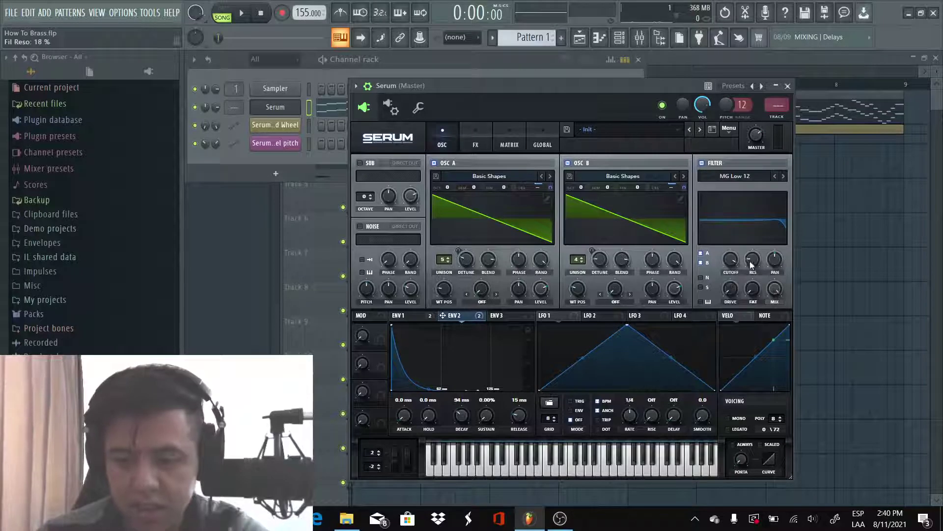
click(572, 467)
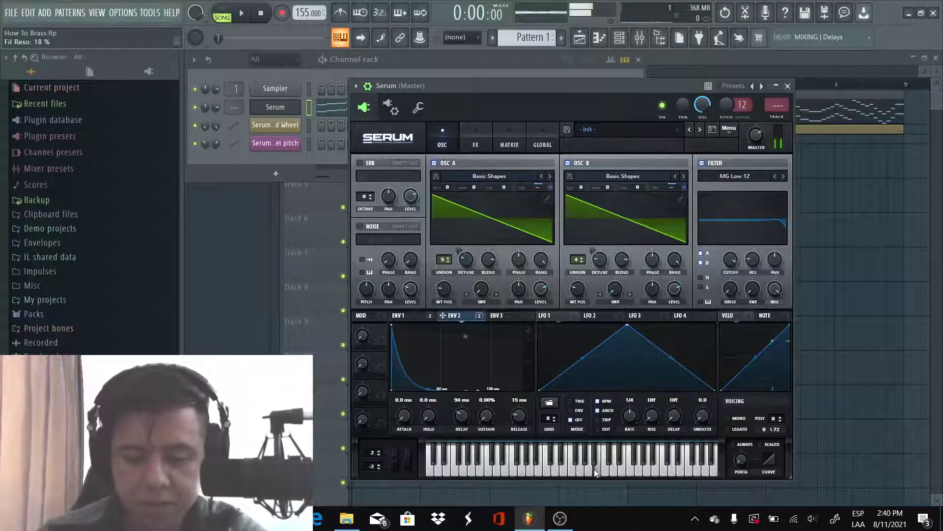
drag(754, 262, 753, 261)
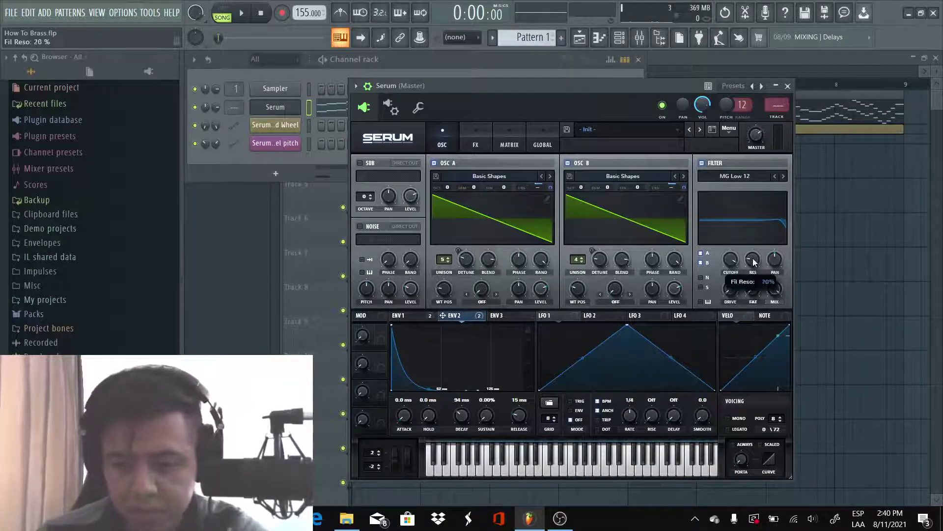
click(577, 462)
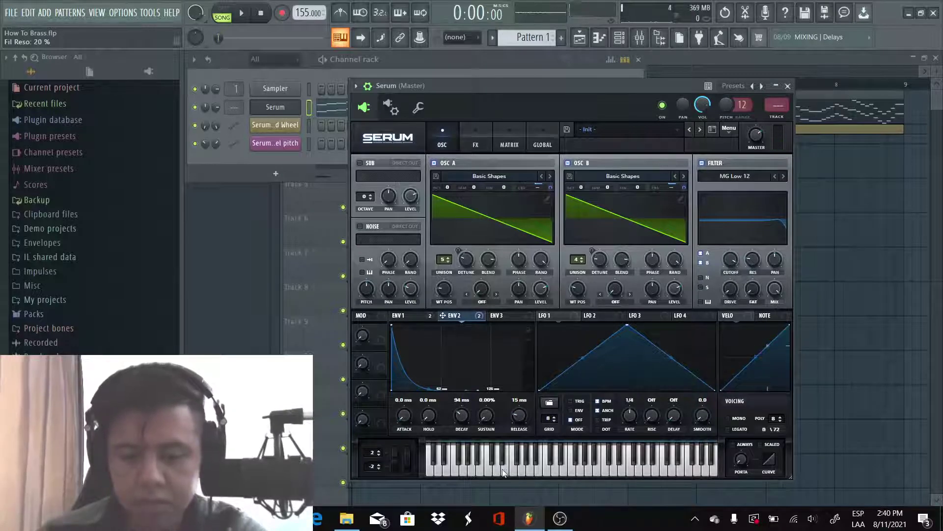
click(582, 473)
click(570, 472)
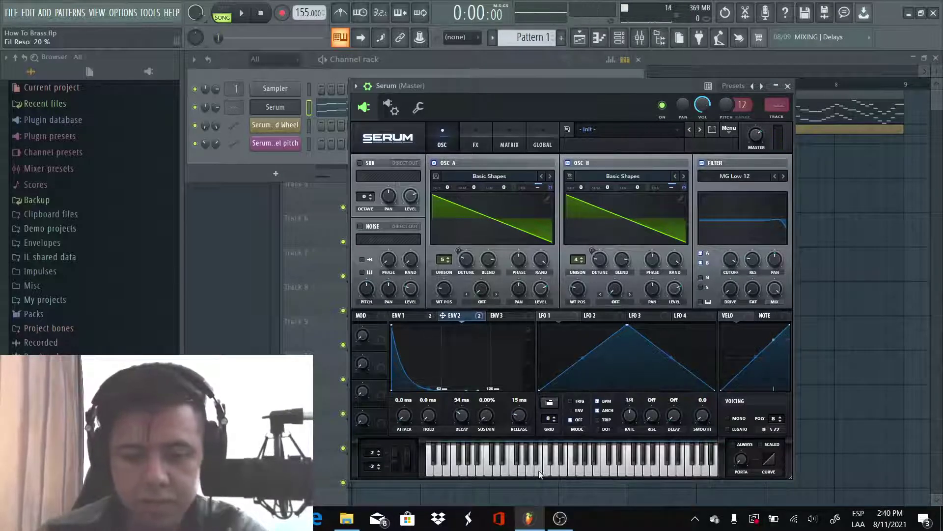
click(653, 474)
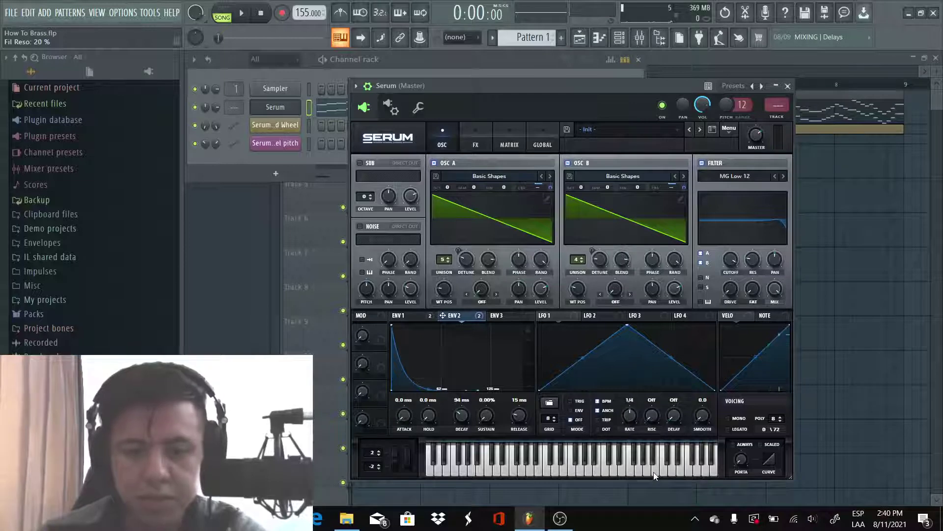
Enable the compressor effect and move it to the first position in the effects chain
click(484, 141)
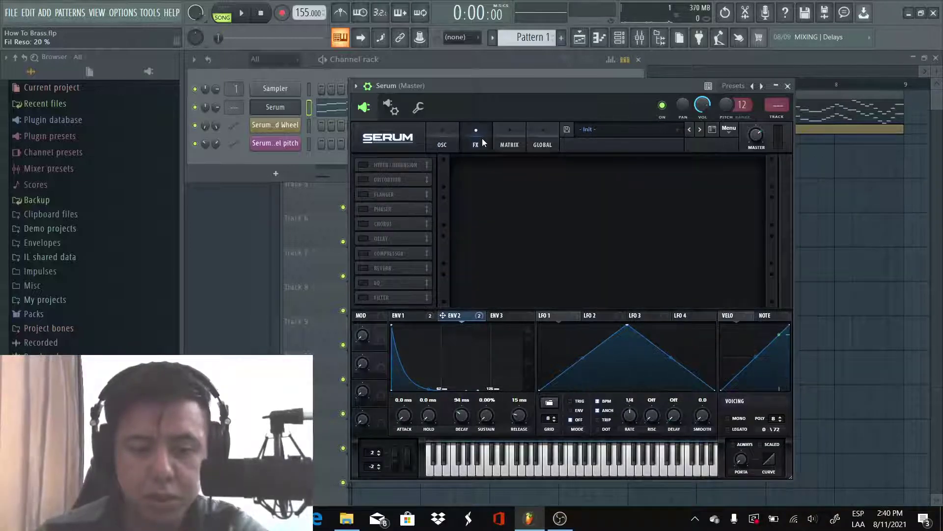
click(370, 253)
drag(396, 257, 406, 166)
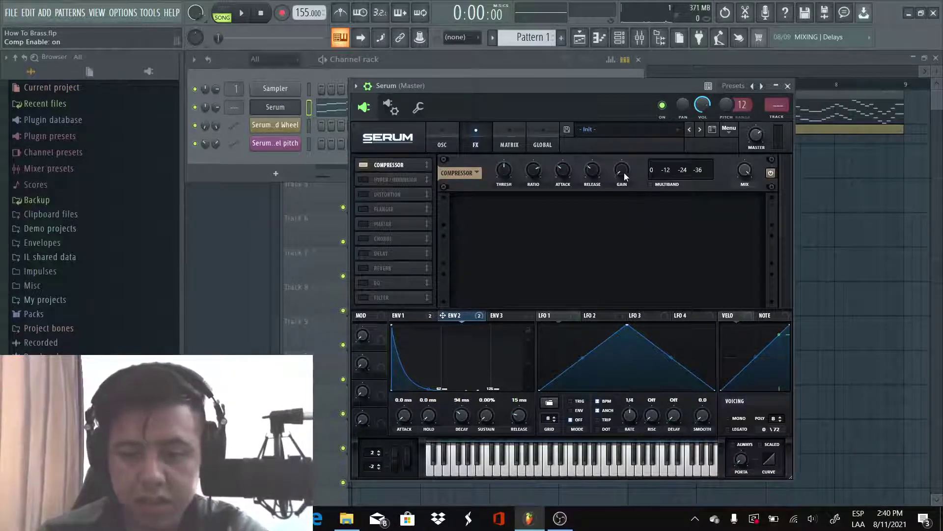
Raise the compressor gain to 5.6 dB and audition notes on the synth keyboard
drag(622, 172, 624, 153)
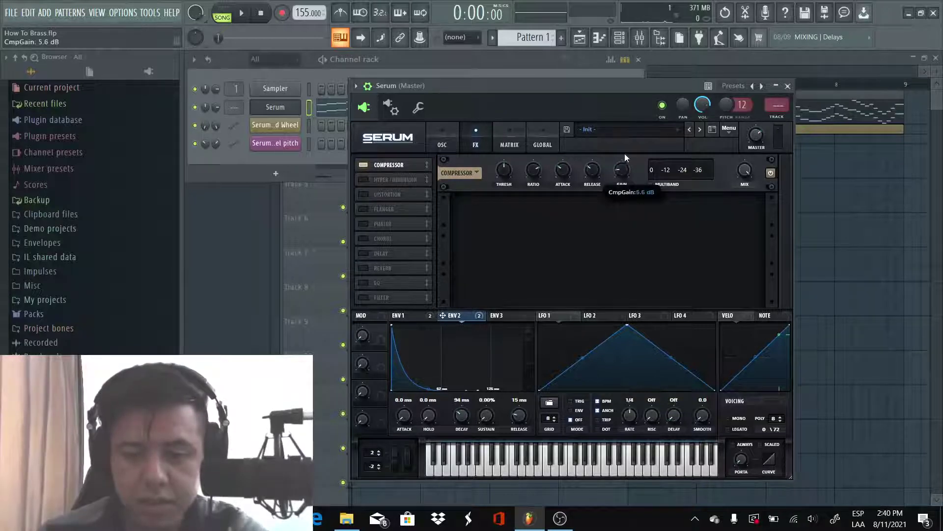
click(573, 467)
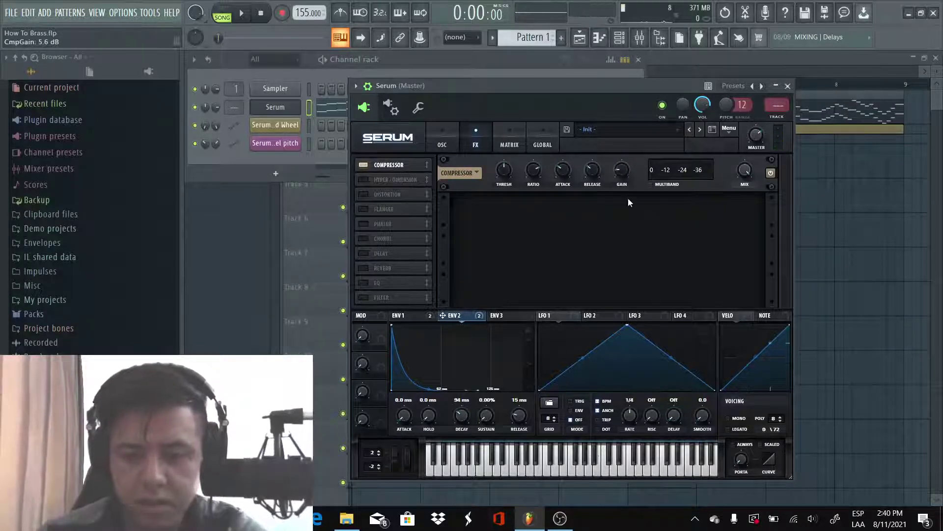
mouse_move(624, 170)
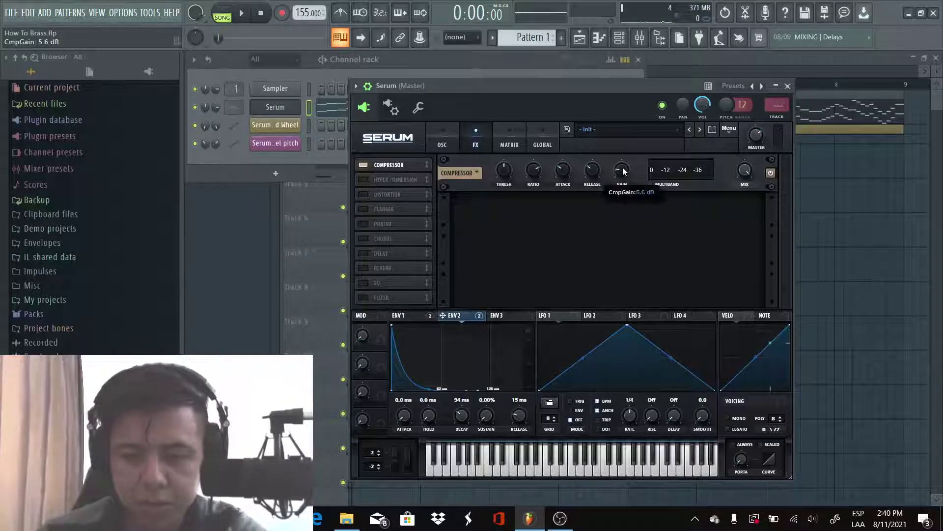
click(567, 464)
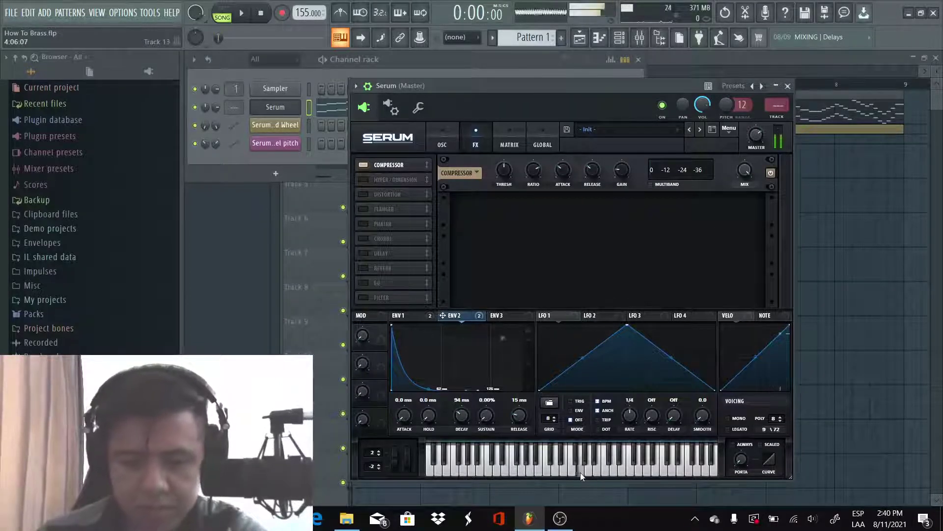
click(580, 474)
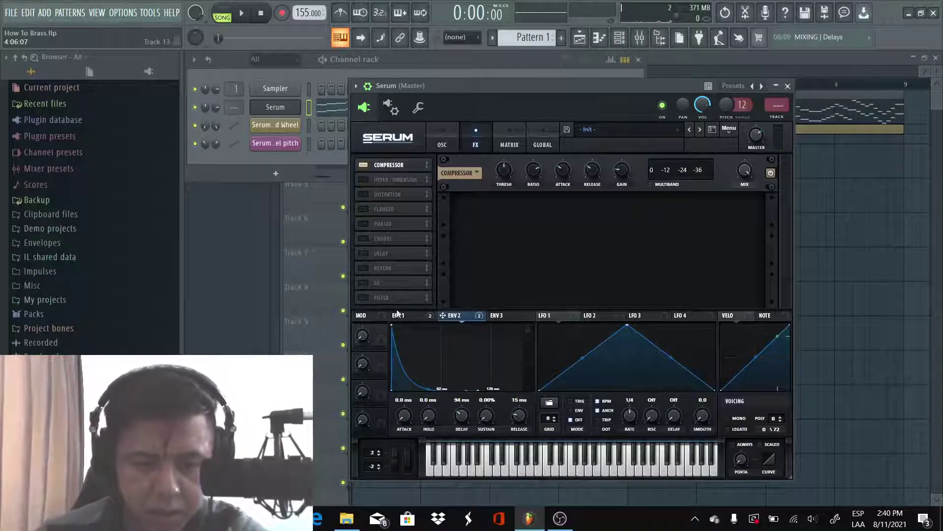
Enable the EQ effect, switch its low band to the low-cut shape, and lower that band's Q to 53%
click(363, 282)
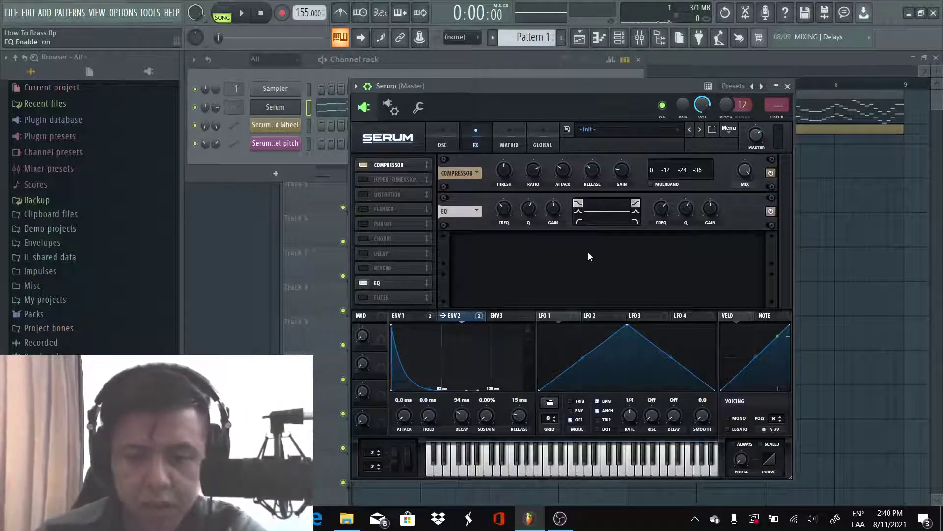
click(578, 221)
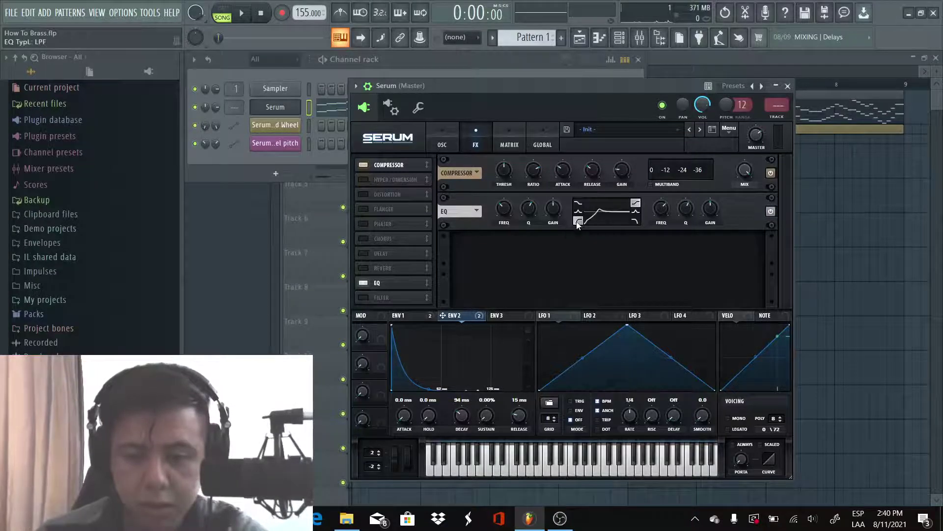
scroll(528, 213, down, 3)
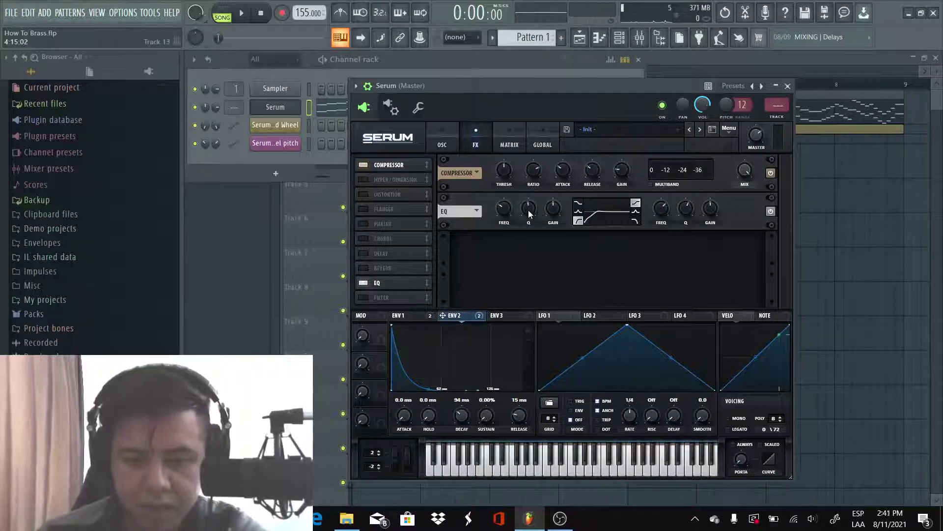
mouse_move(531, 210)
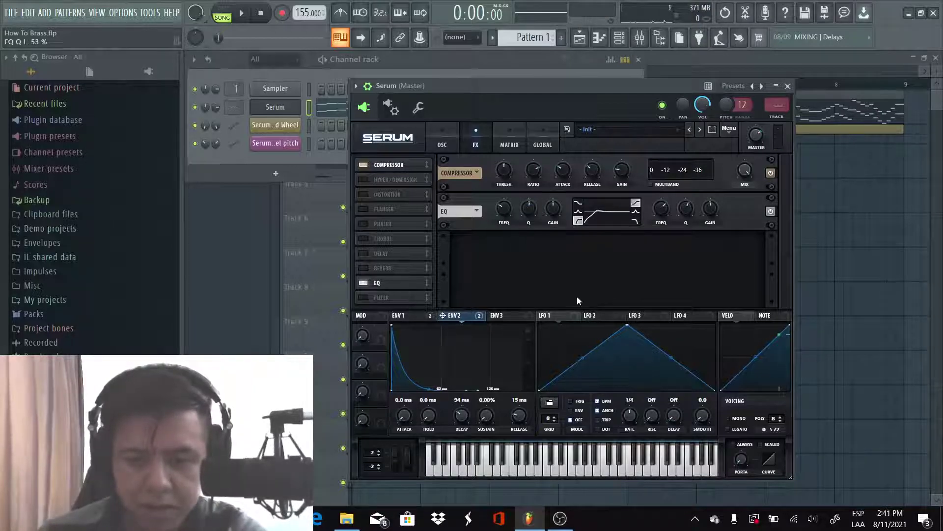
Raise the EQ low band's Q to 59% and audition several notes on the synth keyboard
drag(531, 214, 532, 209)
click(618, 473)
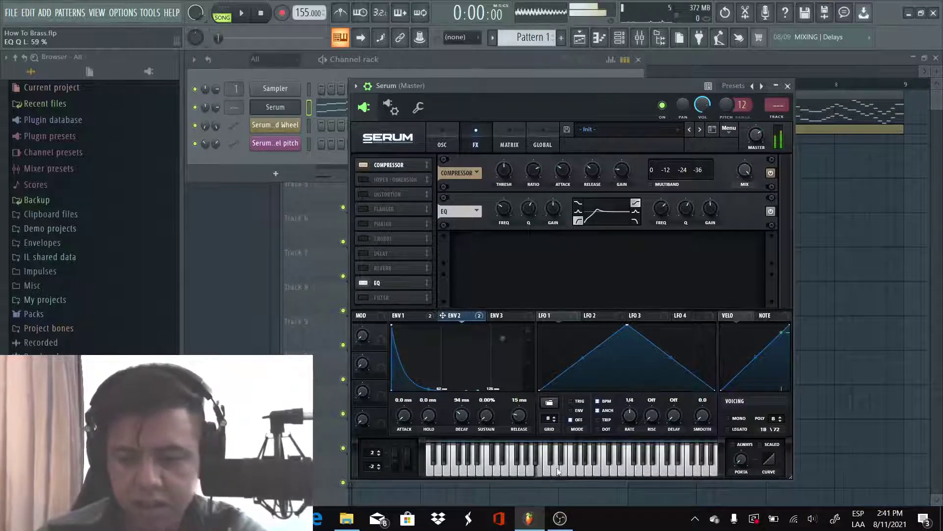
click(603, 464)
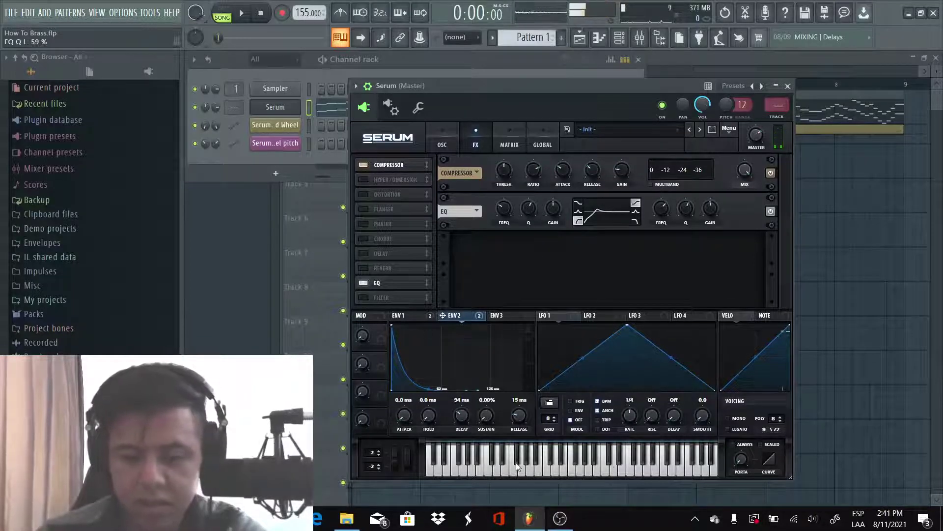
click(603, 474)
click(556, 464)
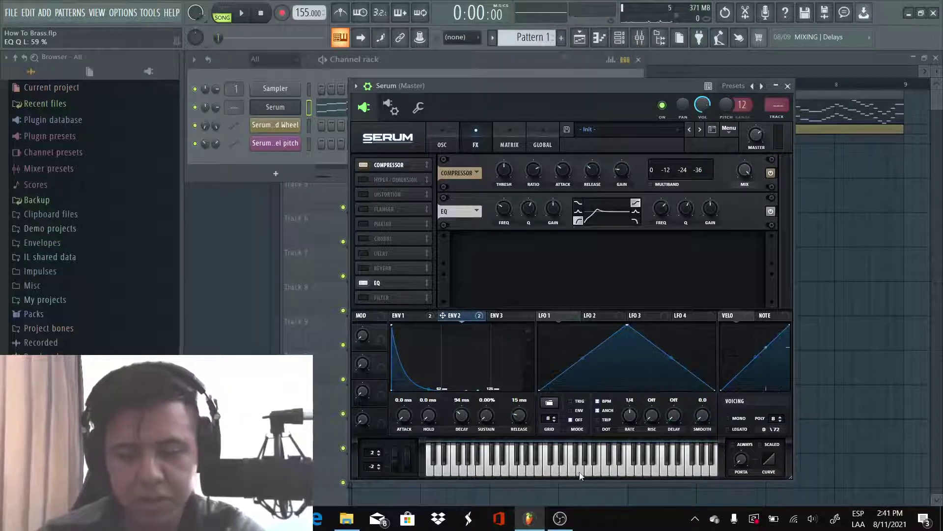
Assign LFO 1 to the fine pitch of oscillators A and B, and set its rate to 1/8 triplet
click(440, 140)
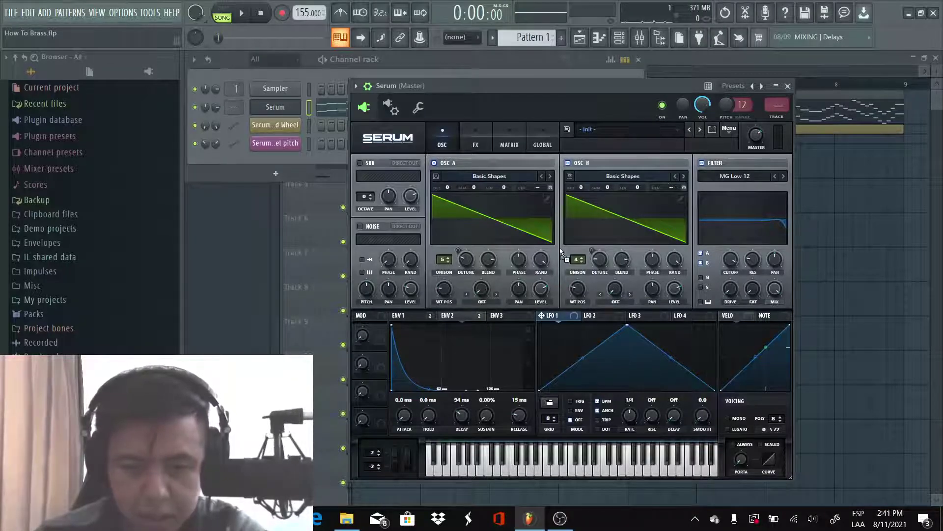
drag(490, 185, 490, 186)
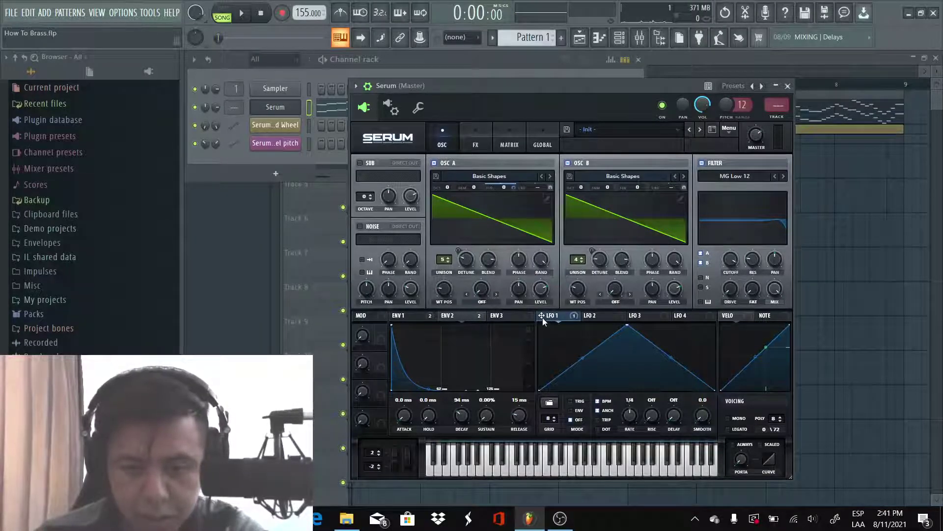
drag(543, 317, 627, 185)
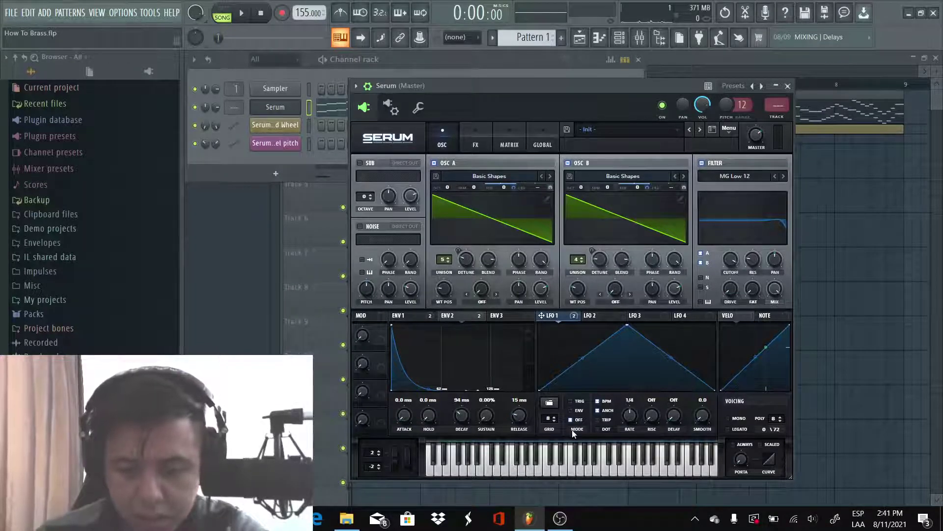
click(596, 421)
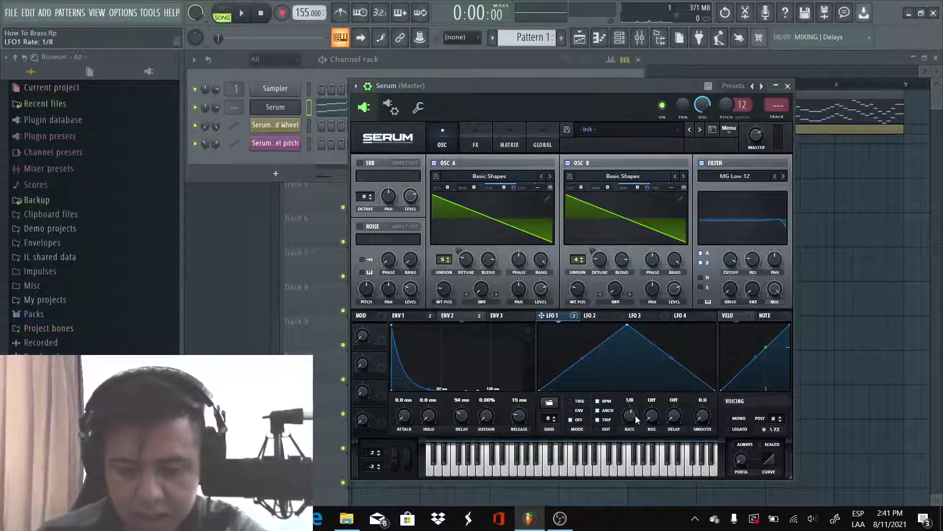
drag(634, 415, 635, 409)
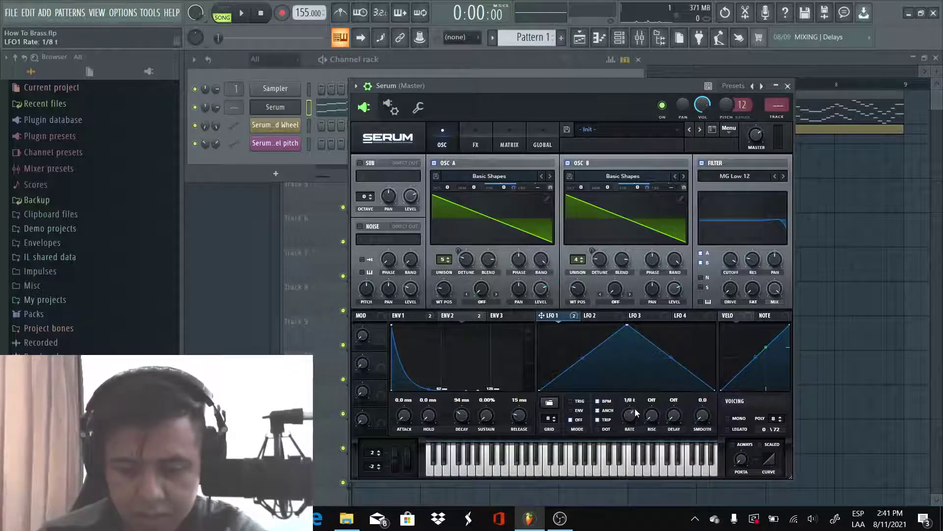
Set Mod Wheel as the auxiliary source for both LFO 1 fine-pitch modulations, and play the song to audition the vibrato
click(510, 145)
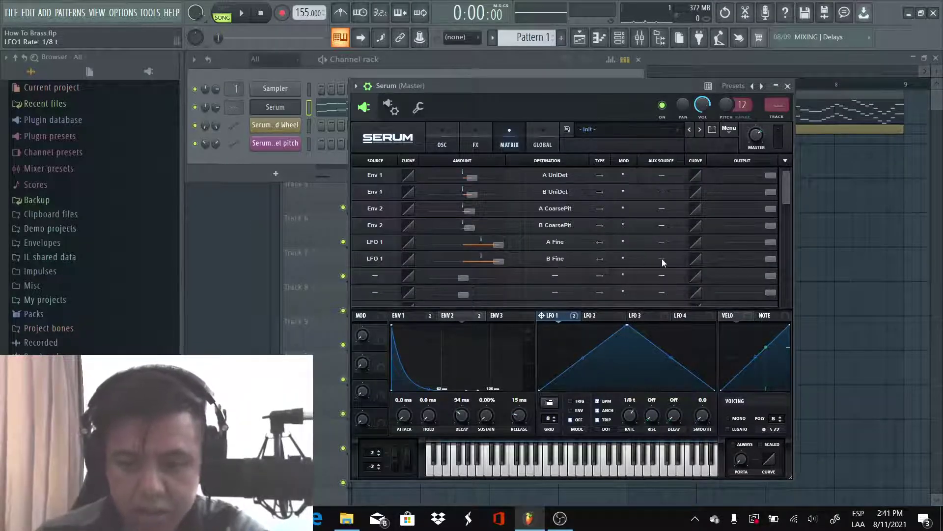
click(663, 244)
click(678, 123)
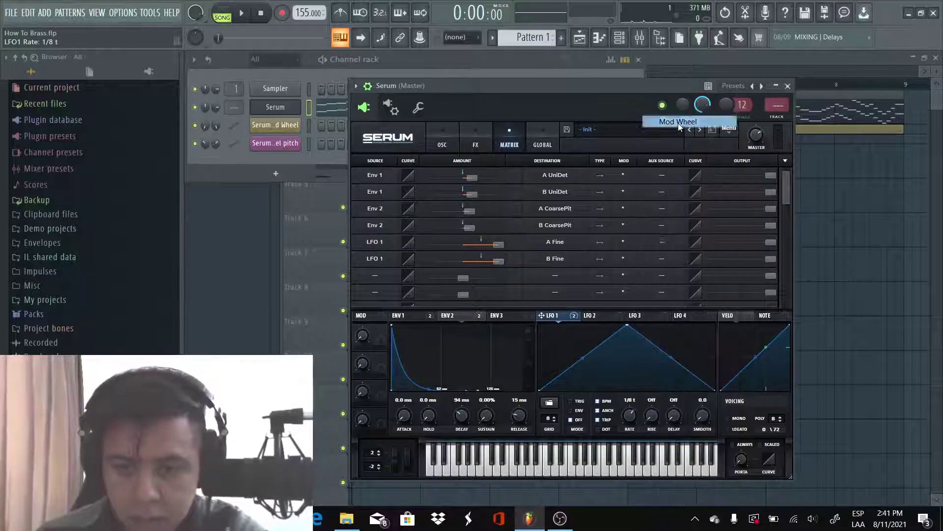
click(660, 264)
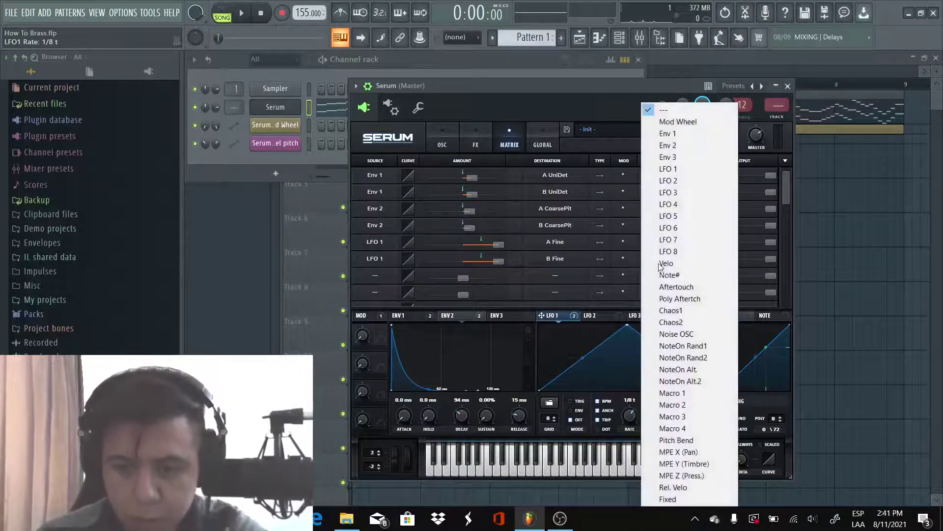
click(679, 121)
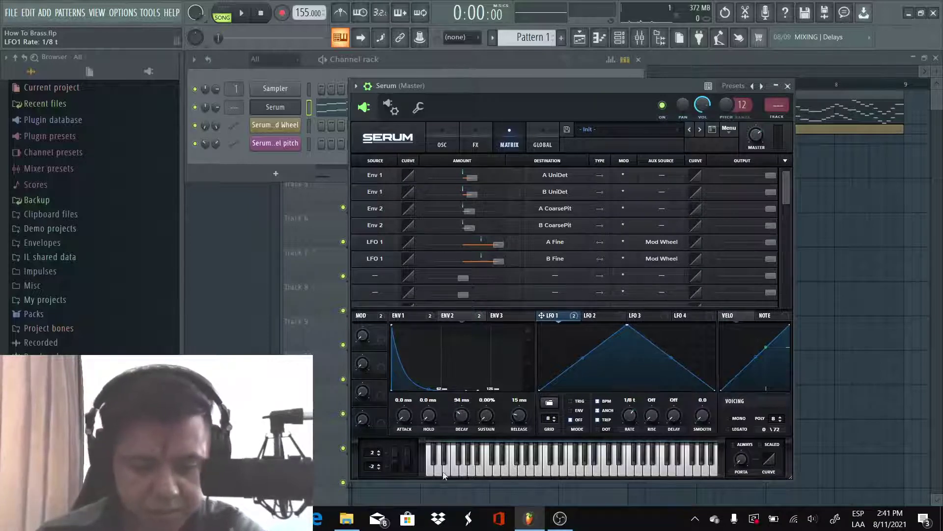
click(550, 466)
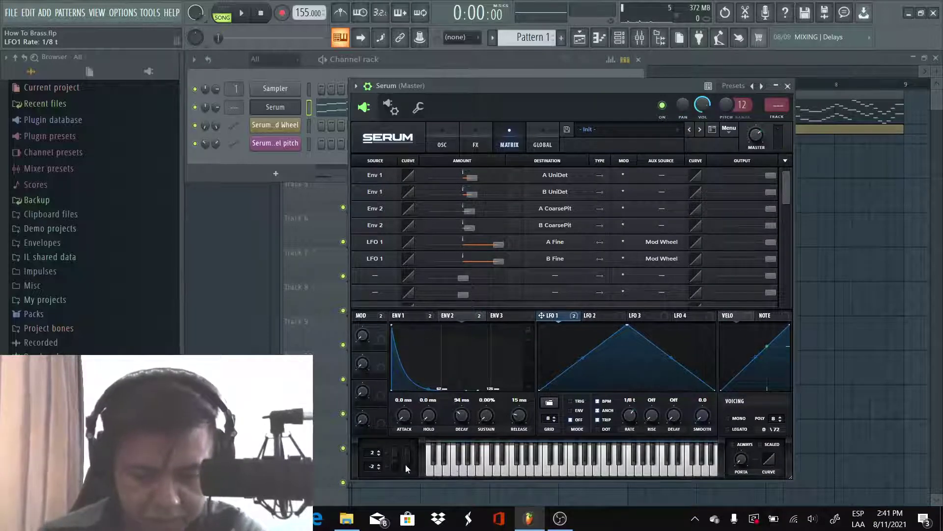
click(244, 14)
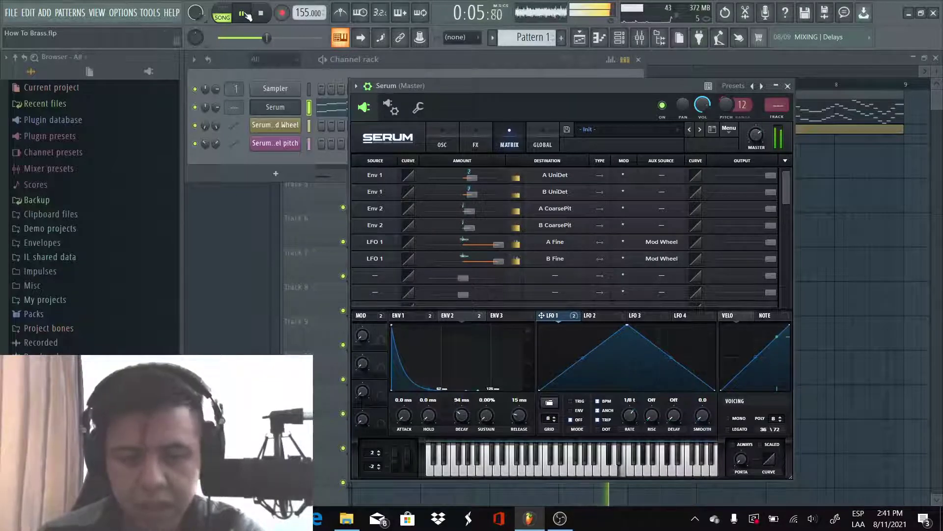
click(256, 15)
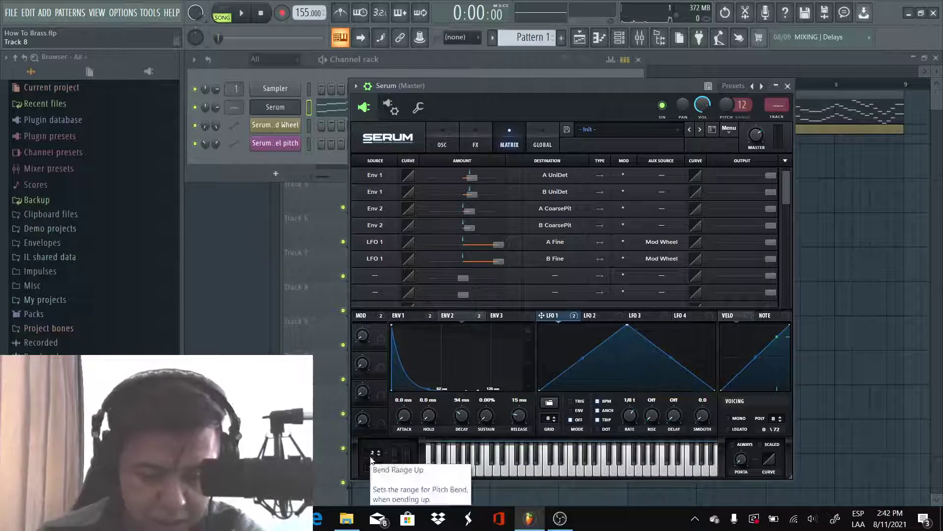
Set the pitch bend range to 12 up and -12 down, and play the song through to audition the bends
drag(376, 457, 378, 427)
drag(373, 468, 375, 491)
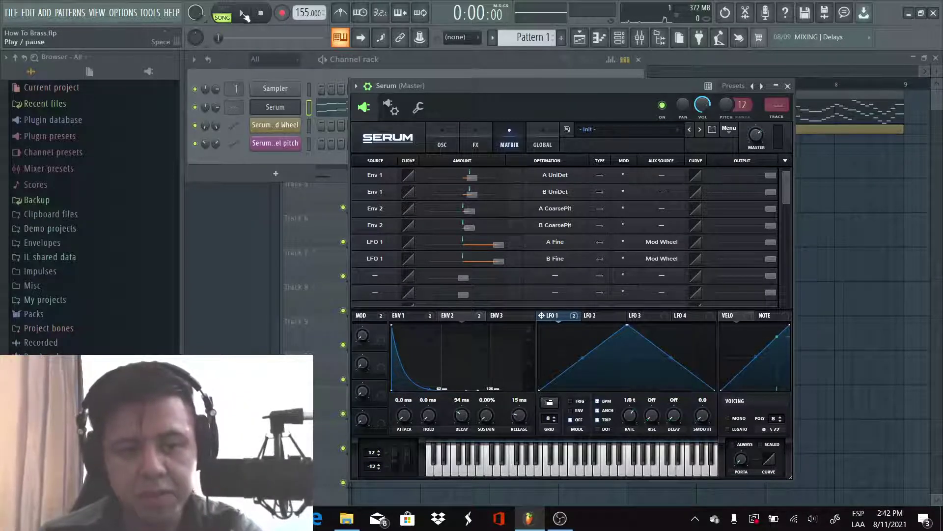
click(243, 15)
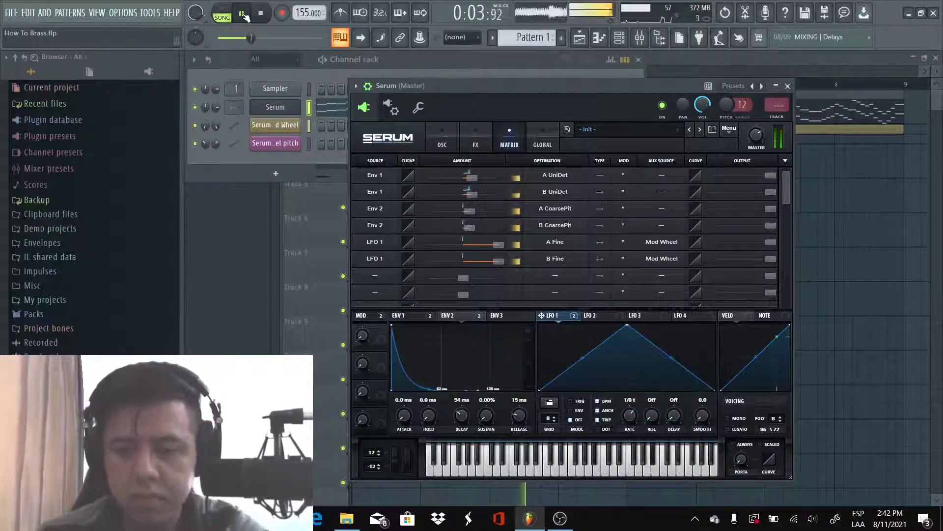
drag(247, 37, 264, 38)
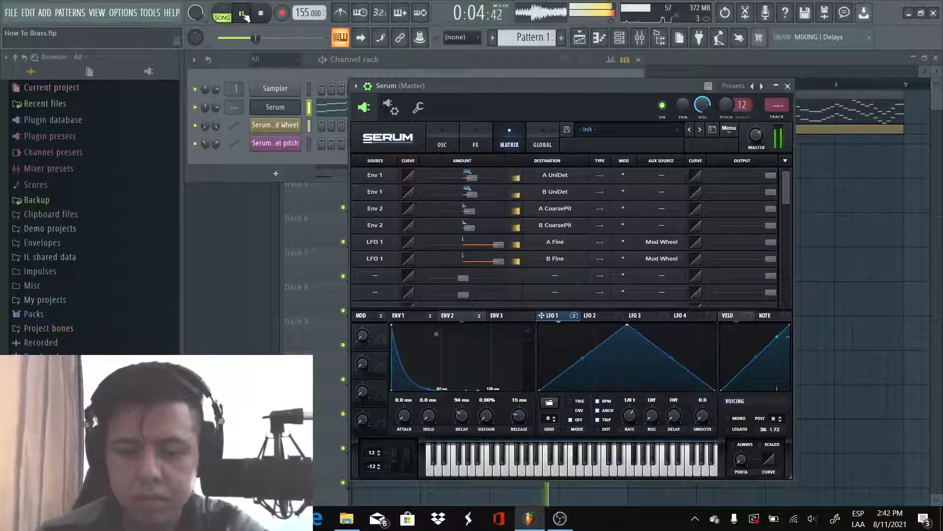
click(433, 140)
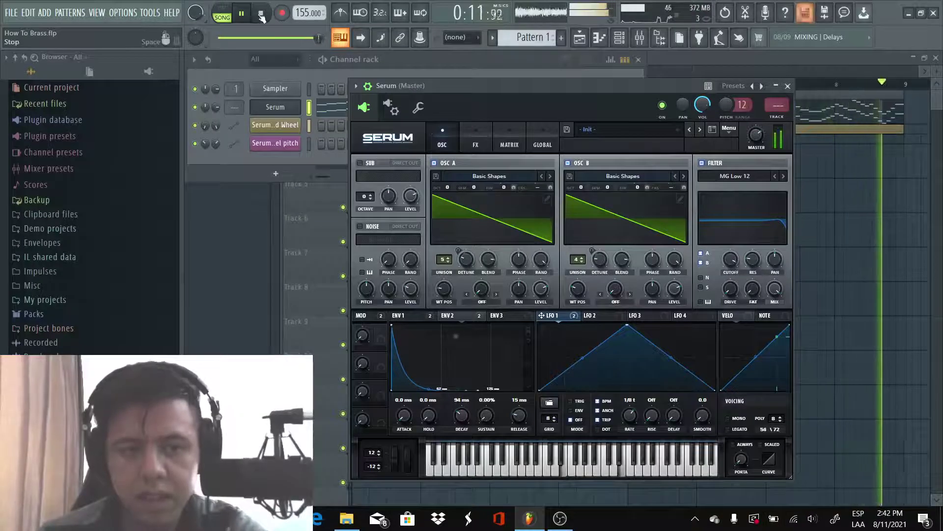
click(260, 17)
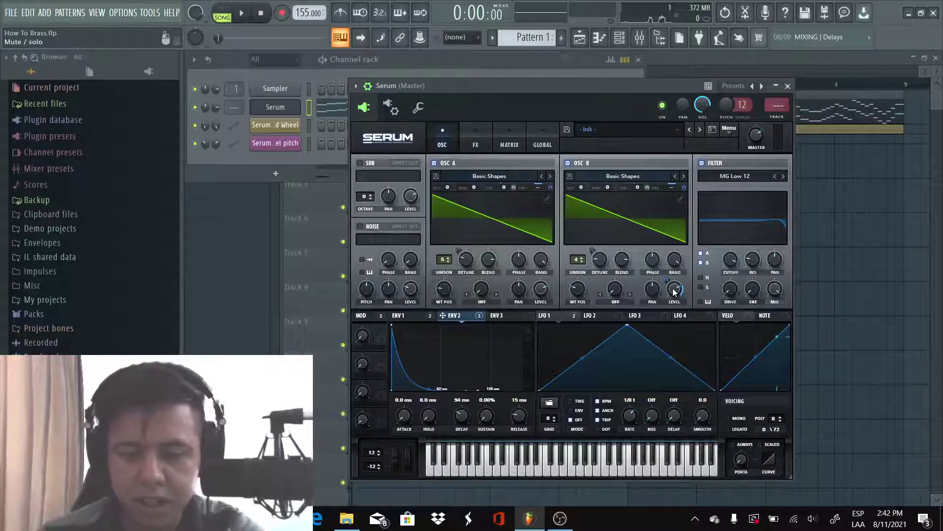
Assign Env 2 to oscillator B's level and play the song to audition the sound
right_click(674, 291)
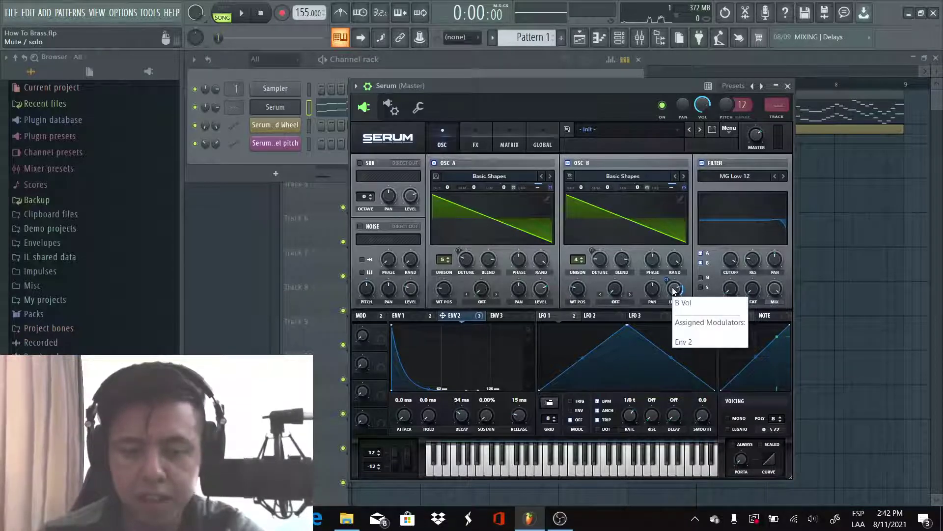
click(242, 14)
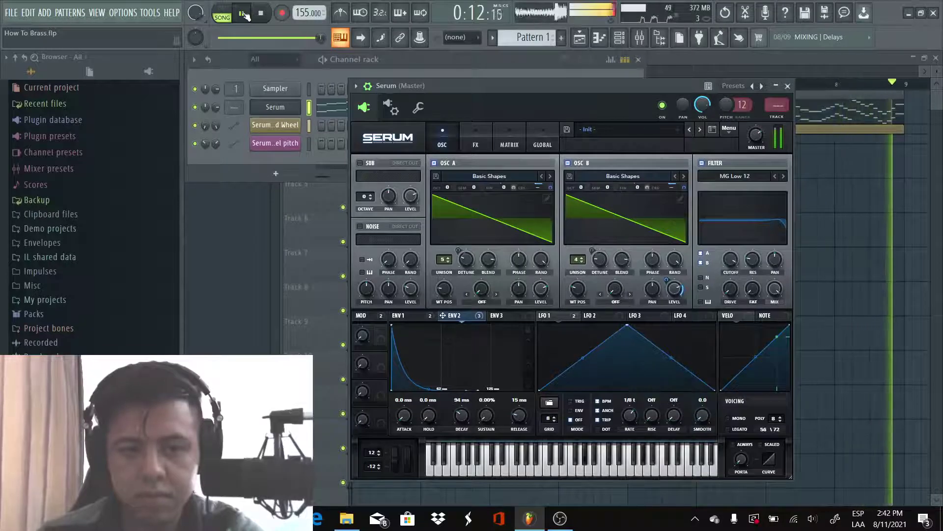
click(262, 14)
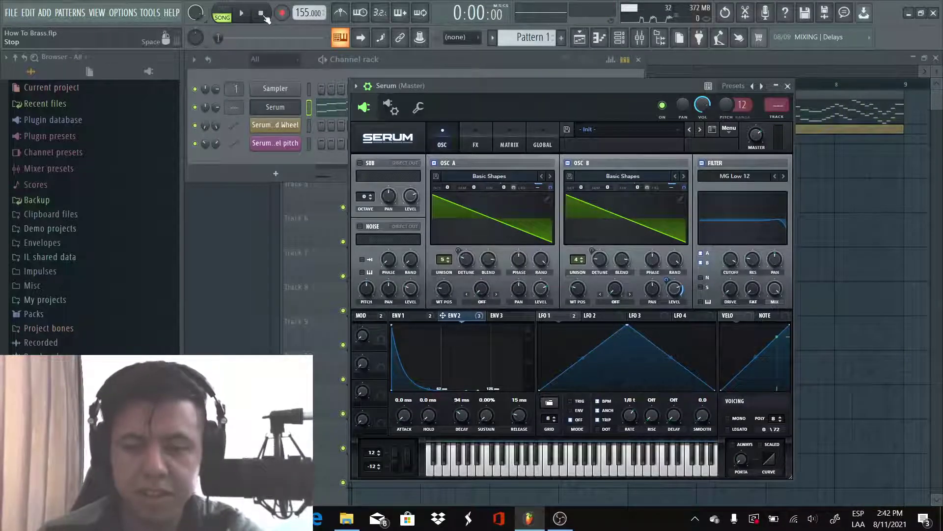